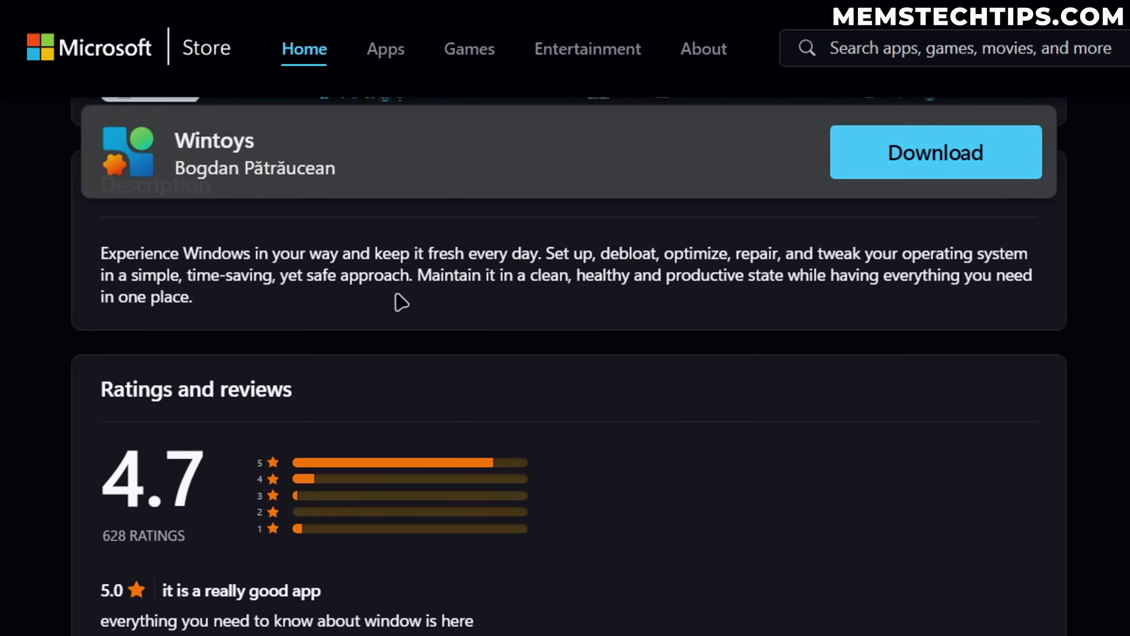
- Examine the Wintoys description and its overall user rating on the Microsoft Store page
drag(420, 275, 507, 275)
click(708, 305)
drag(828, 274, 370, 301)
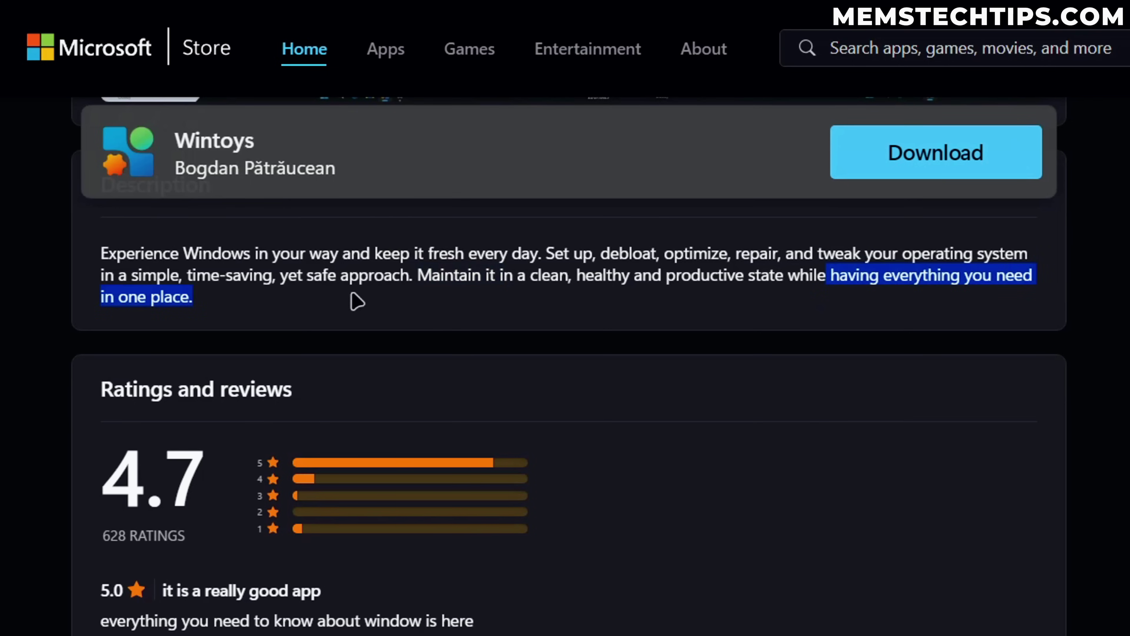
click(299, 294)
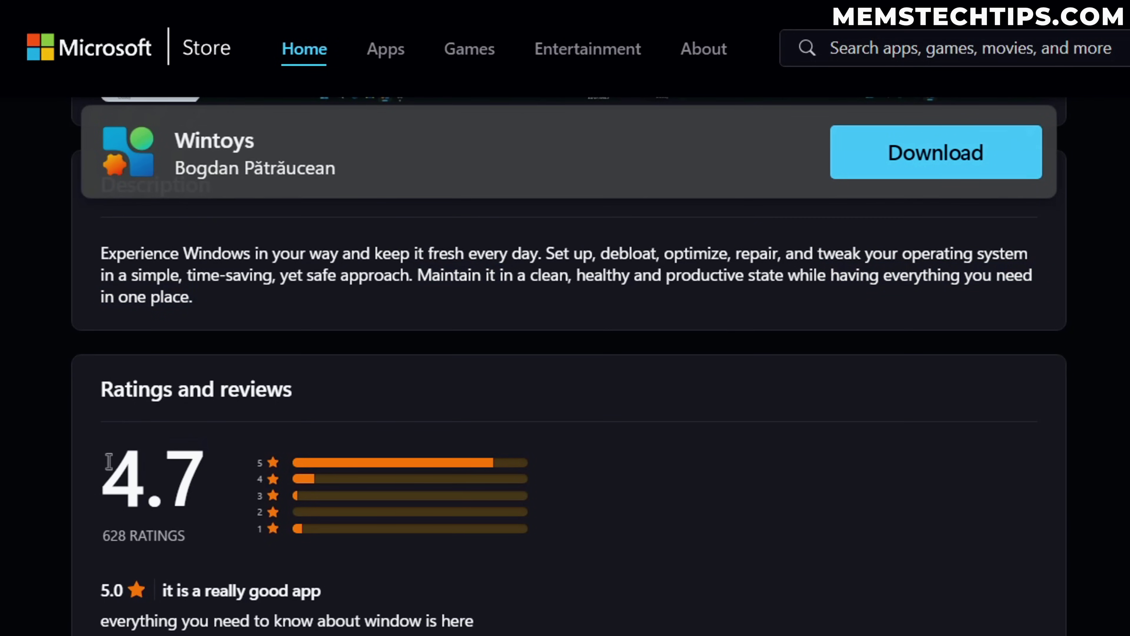
drag(111, 465, 240, 475)
click(356, 411)
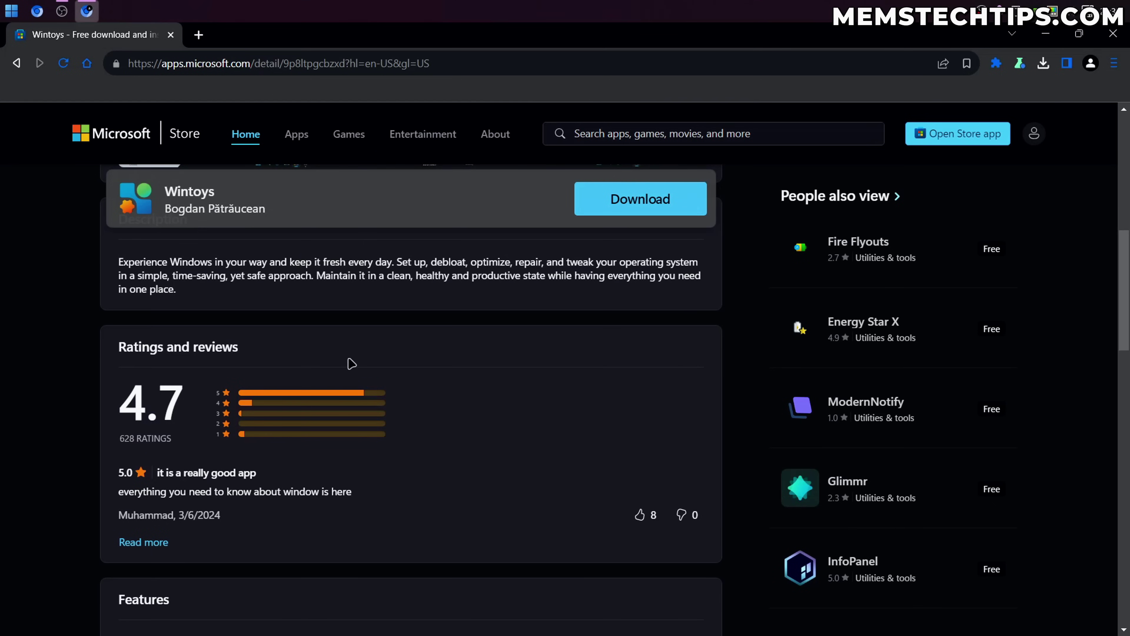
- Download Wintoys from its store page and run the downloaded installer
scroll(351, 362, up, 10)
click(340, 386)
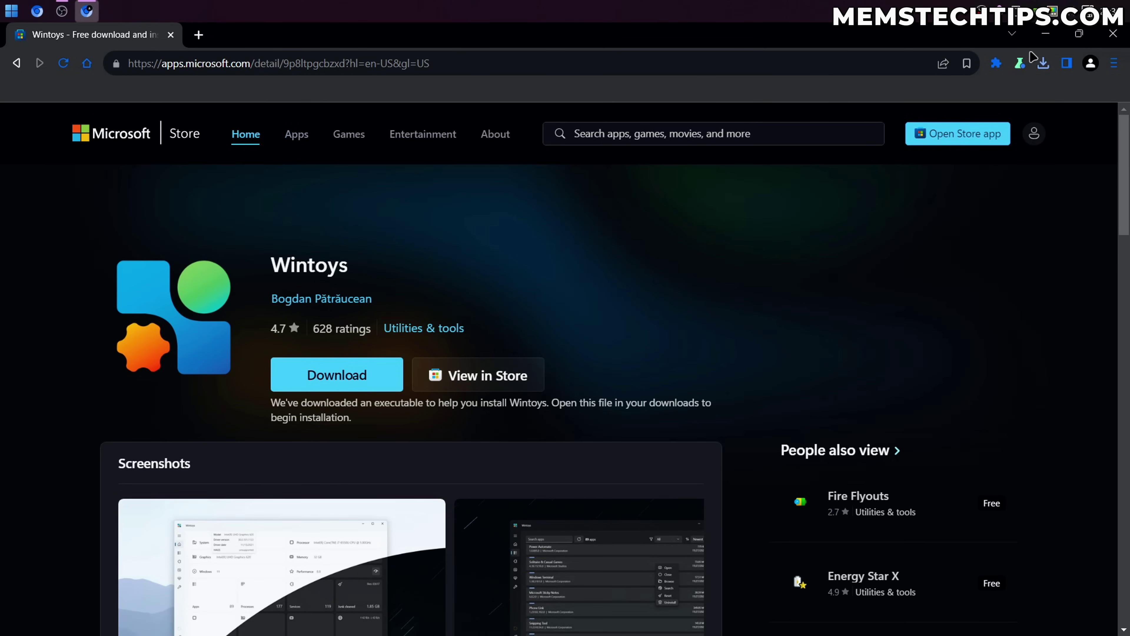
click(1042, 62)
click(949, 129)
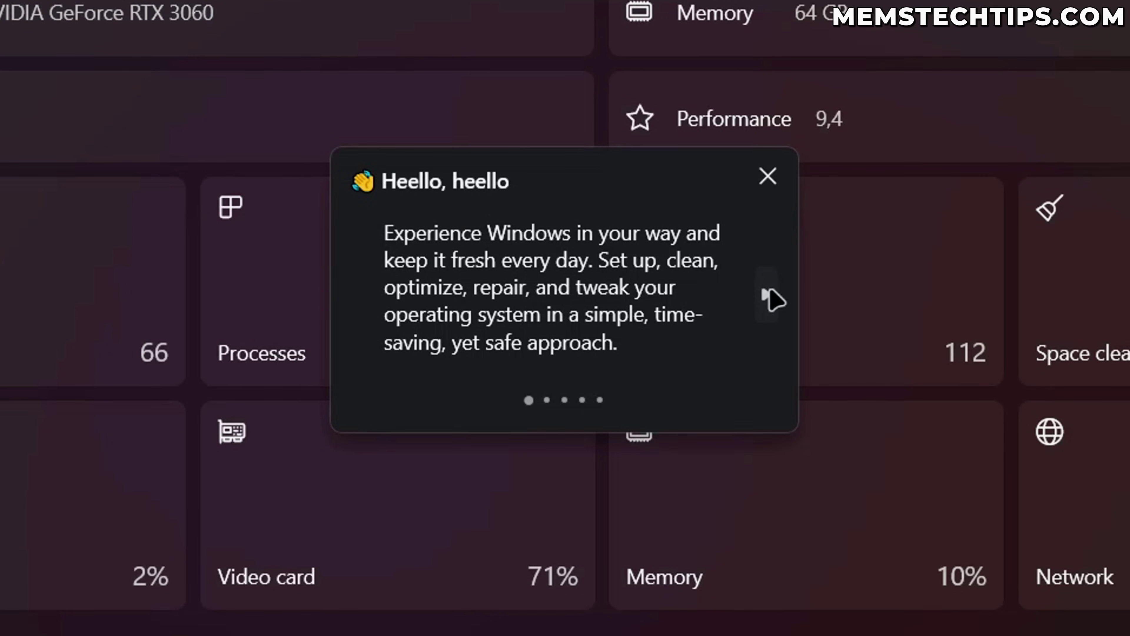
- Go through the Wintoys welcome tour from the introduction past the Apps and services, Boost, Health and Tweaks pages
click(766, 295)
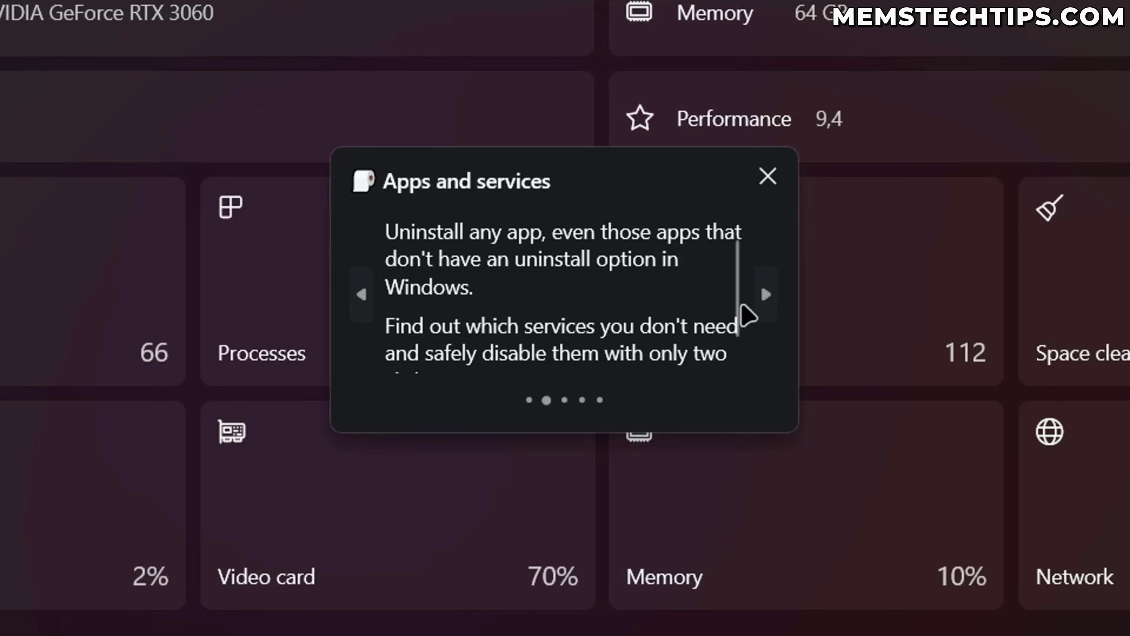
click(765, 293)
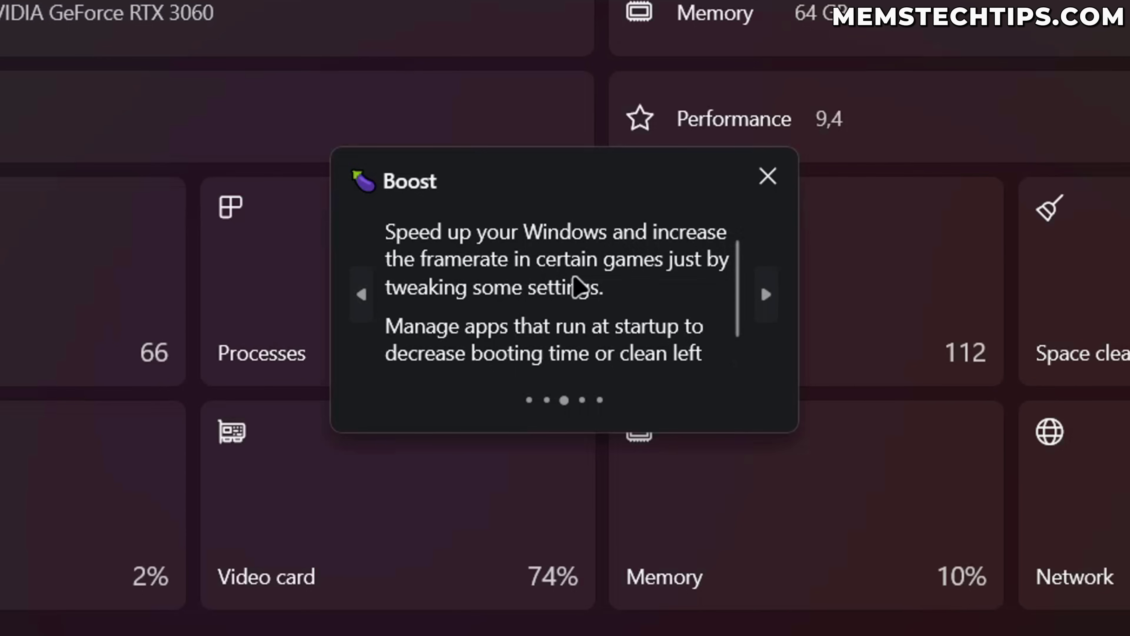
click(763, 295)
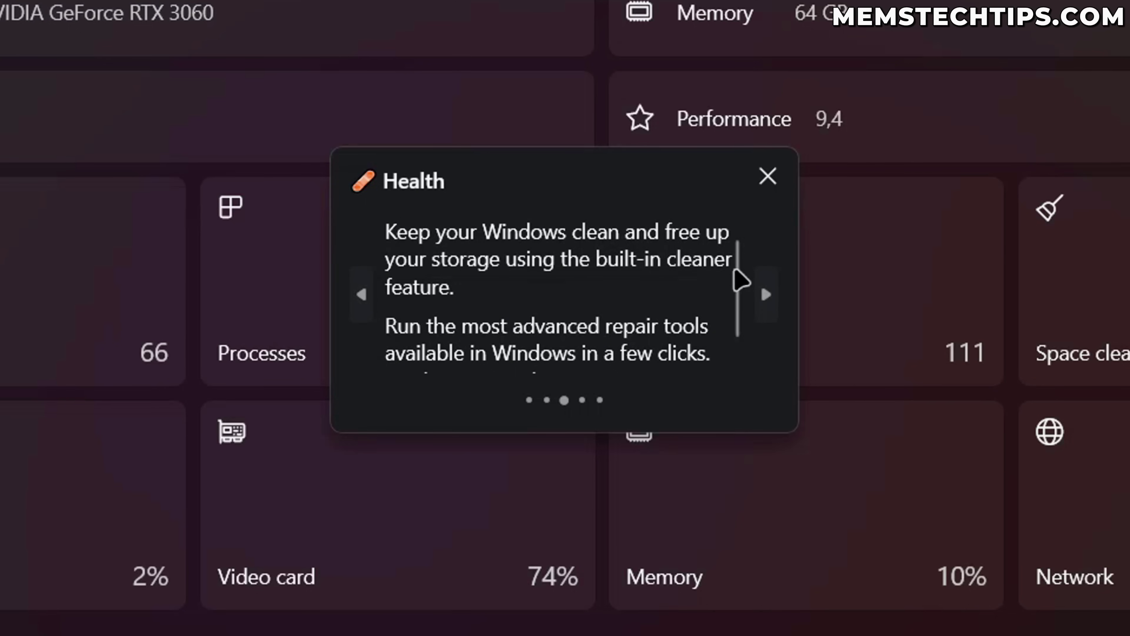
click(764, 299)
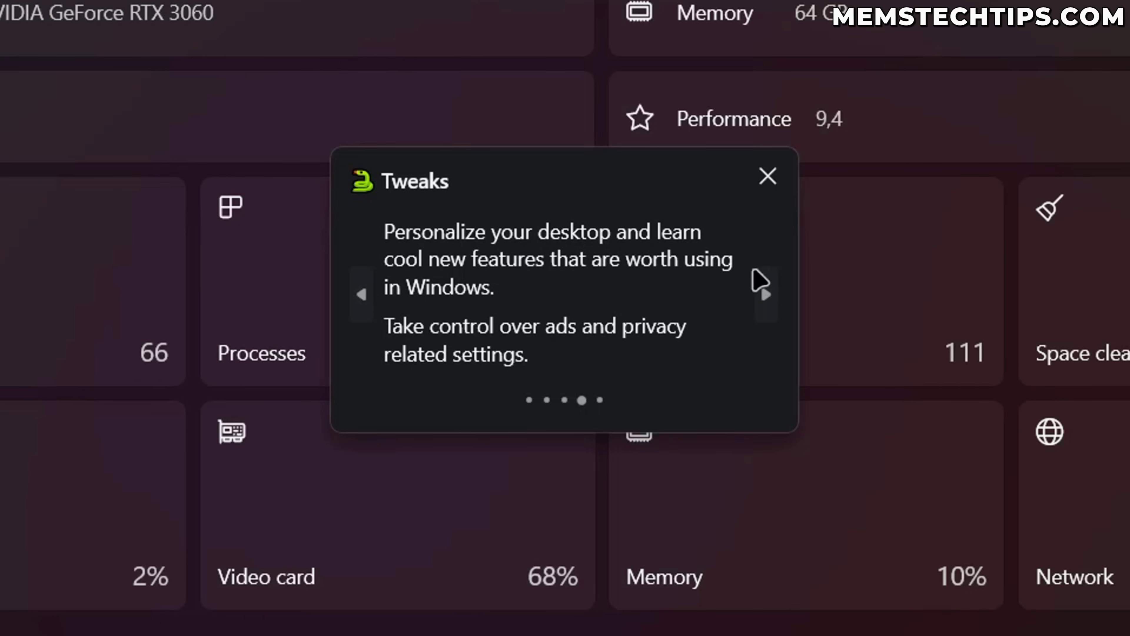
click(764, 297)
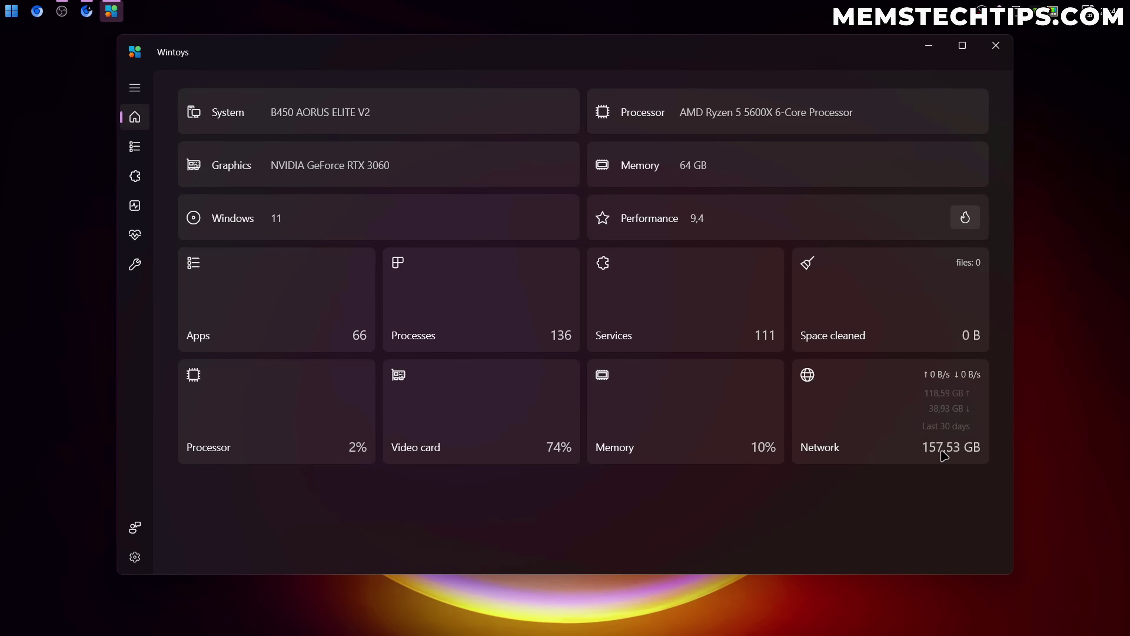
- Expand the navigation labels and check which actions the installed apps list offers for Microsoft Edge
click(135, 89)
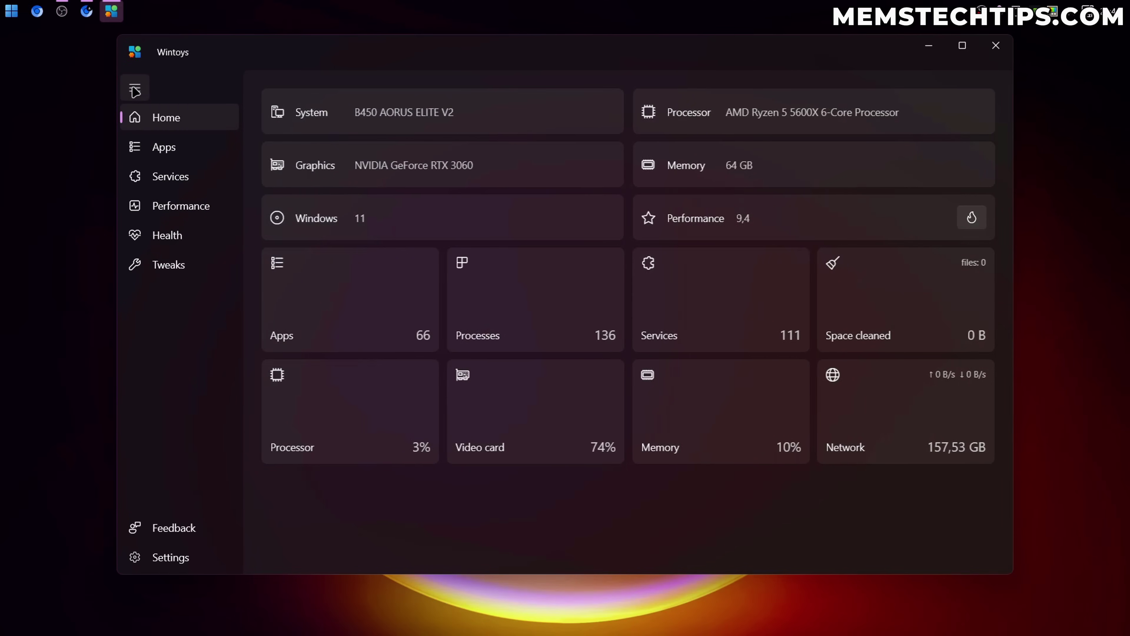
click(164, 152)
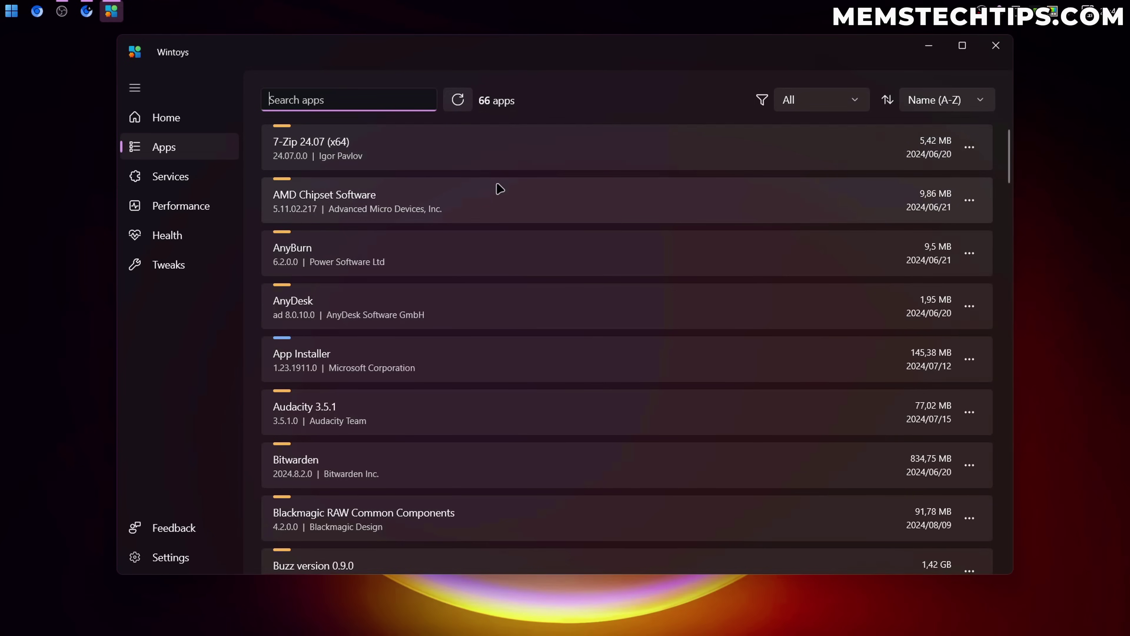
scroll(499, 188, down, 15)
scroll(556, 233, down, 10)
scroll(554, 227, down, 2)
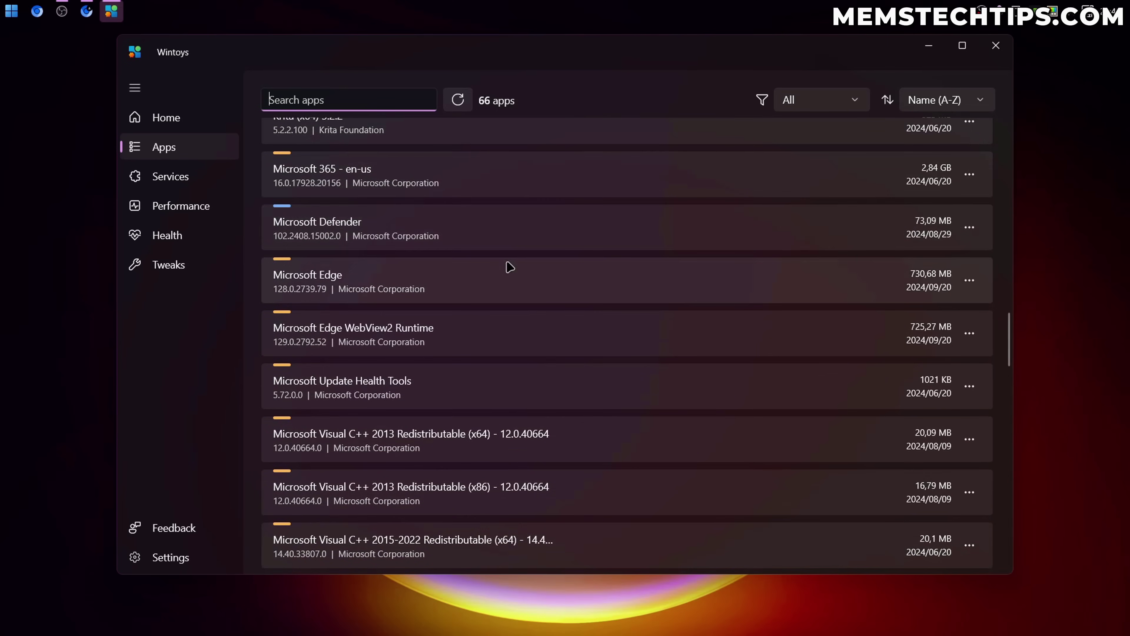
click(969, 280)
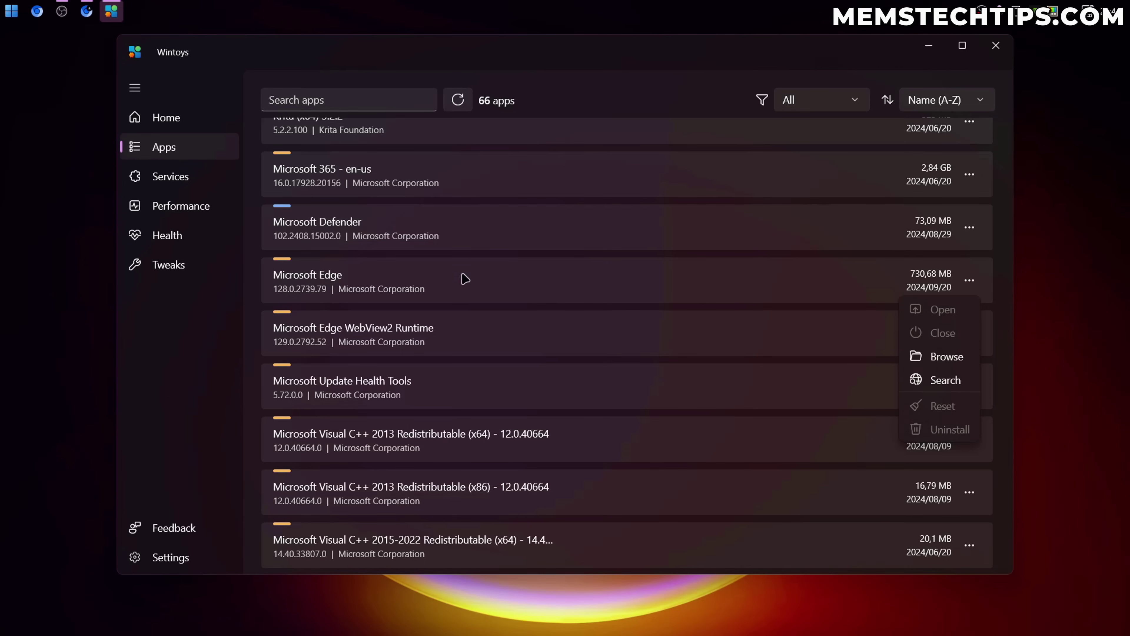
click(969, 280)
click(969, 281)
click(969, 280)
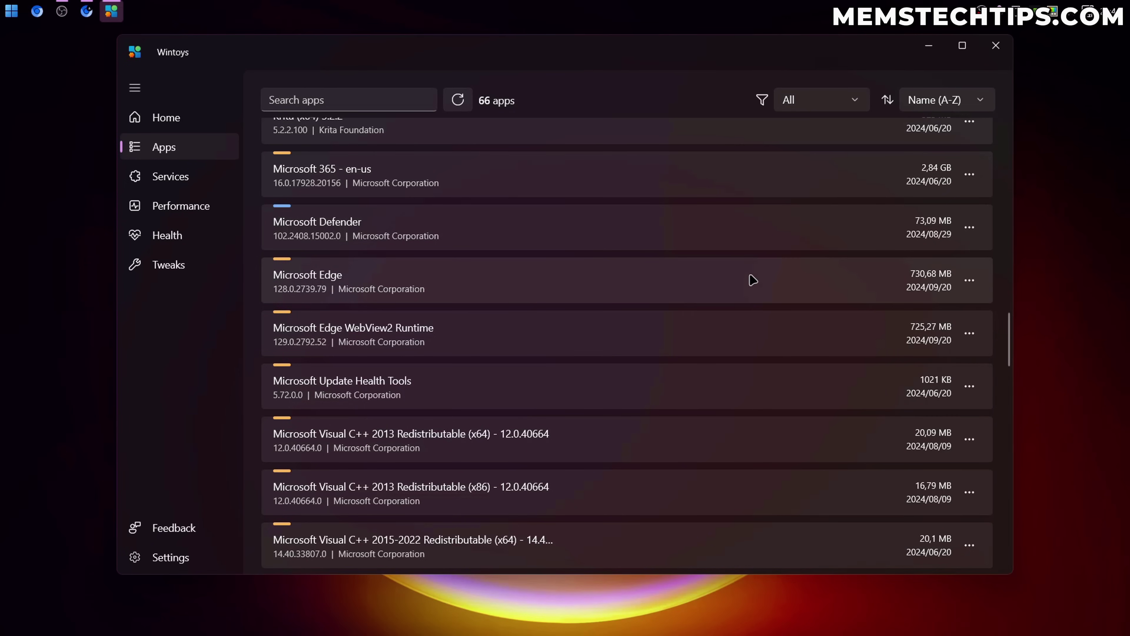
- Look through the rest of the installed apps list below Microsoft Edge
scroll(867, 381, down, 3)
scroll(967, 377, down, 3)
scroll(969, 376, down, 8)
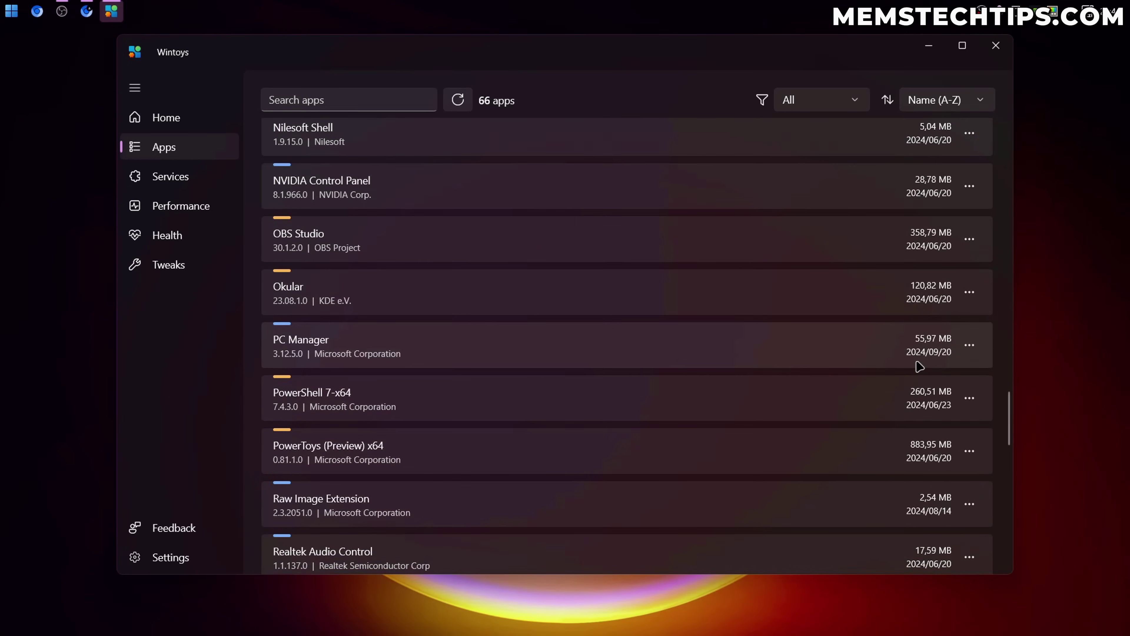
scroll(551, 297, down, 8)
scroll(538, 298, down, 9)
scroll(522, 296, up, 20)
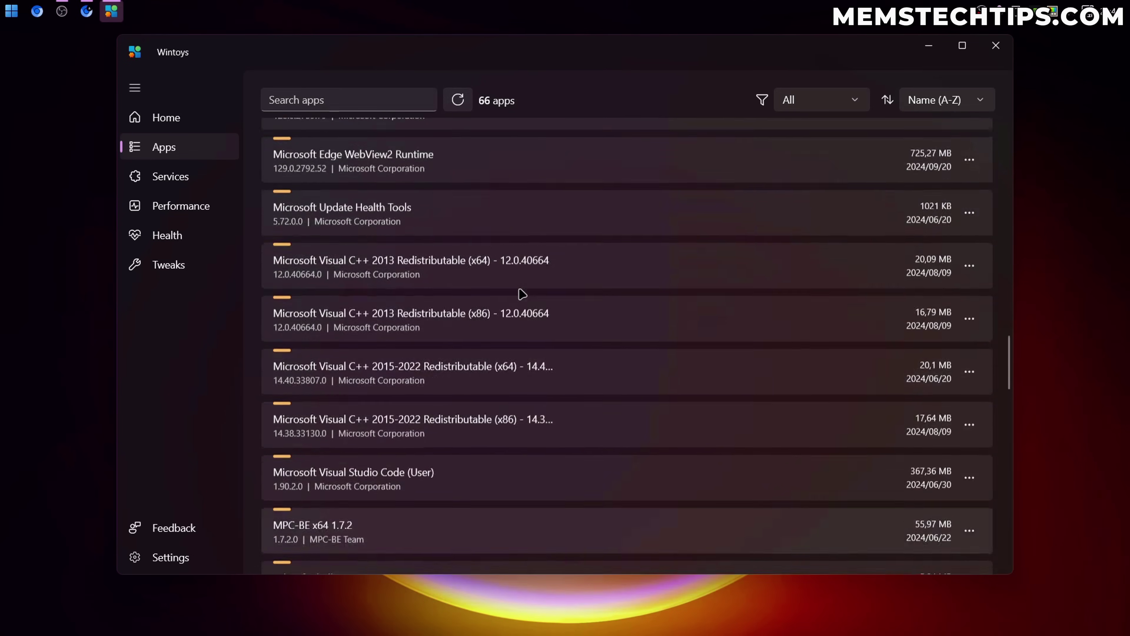
- Show the Windows services in Wintoys and look through the running ones
click(184, 177)
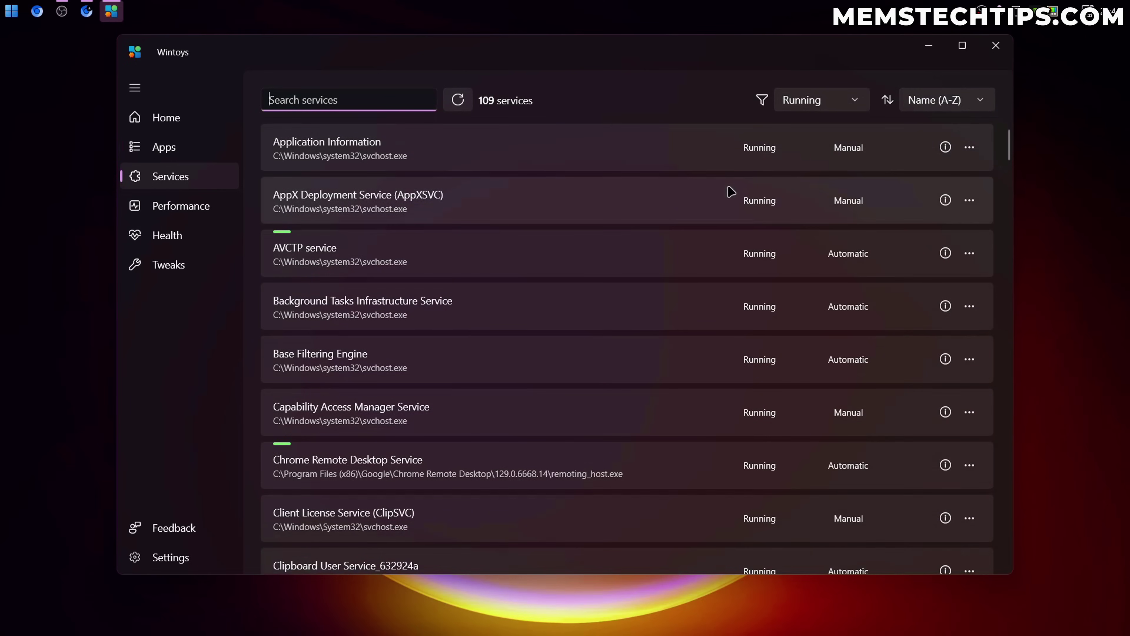
scroll(489, 200, down, 15)
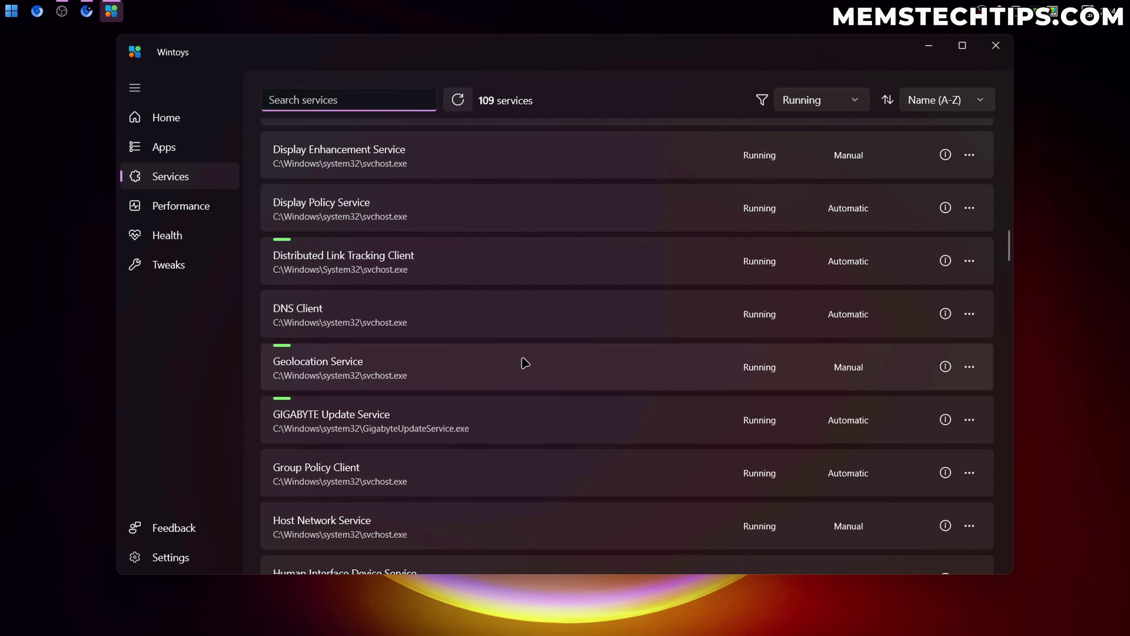
scroll(517, 371, up, 3)
- Open Task Manager, review its services sorted by status for comparison, and close it
right_click(742, 8)
click(796, 138)
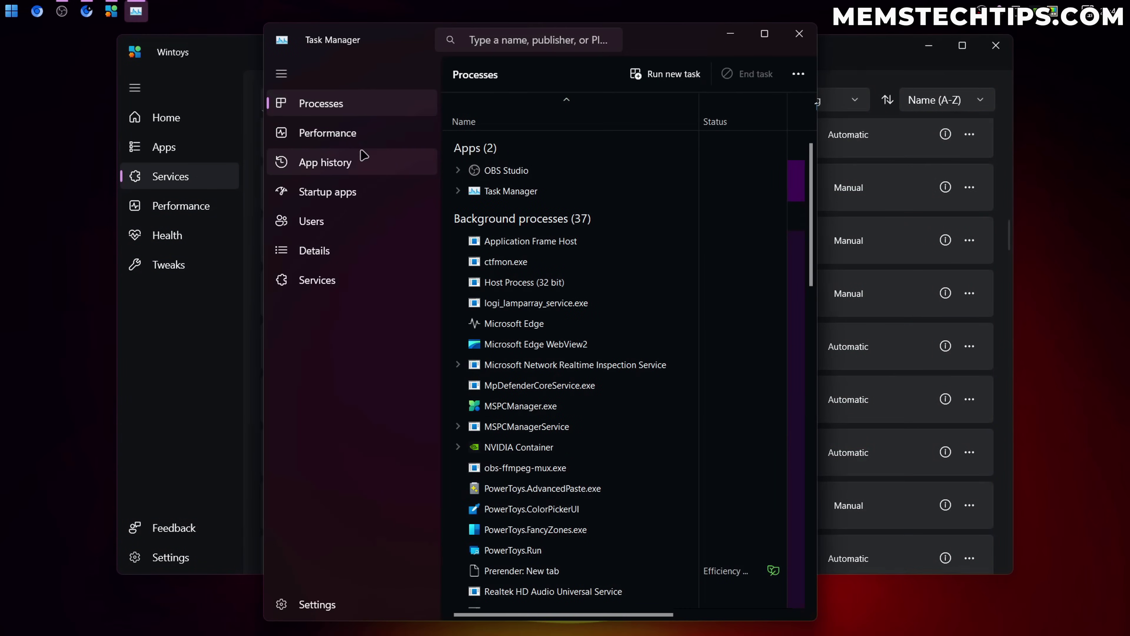
click(311, 280)
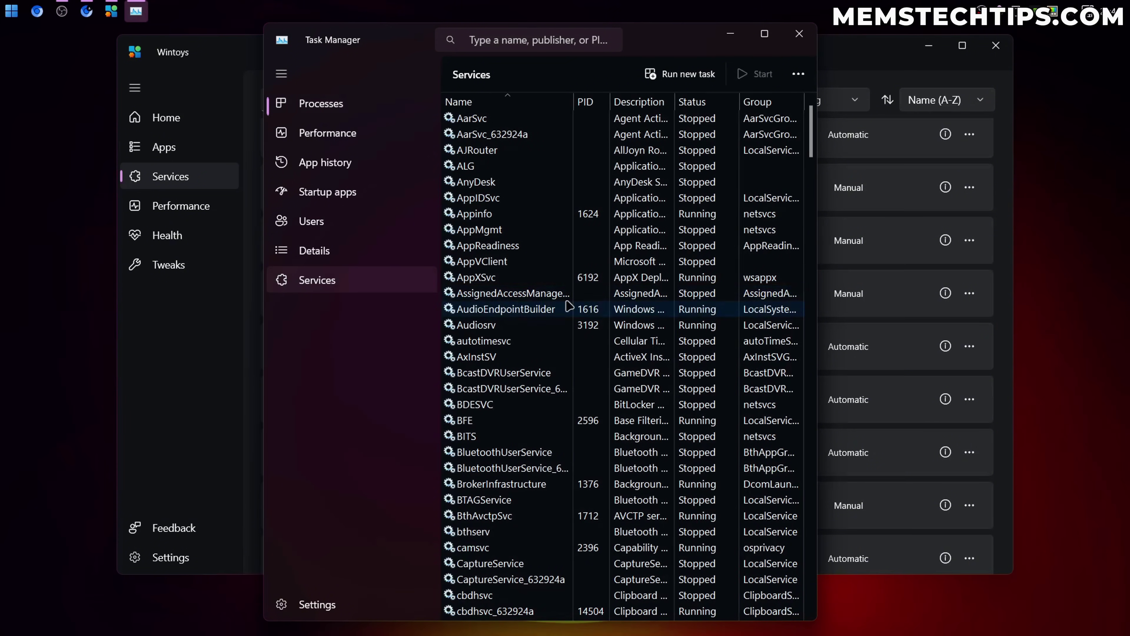
scroll(561, 145, down, 1)
scroll(561, 145, up, 1)
click(799, 104)
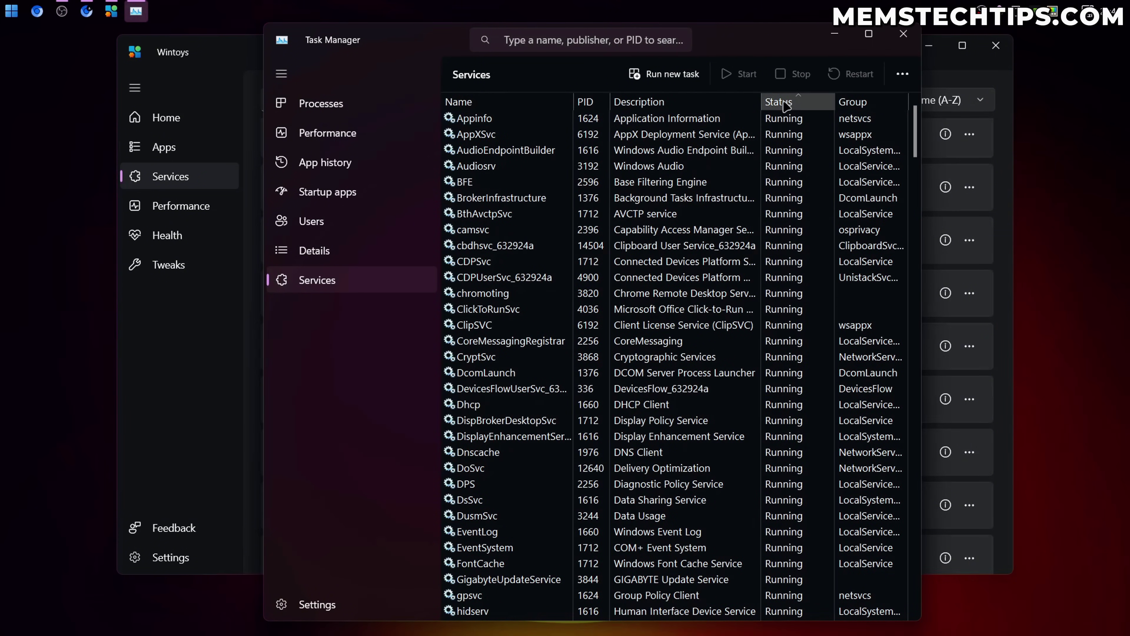
scroll(756, 222, down, 10)
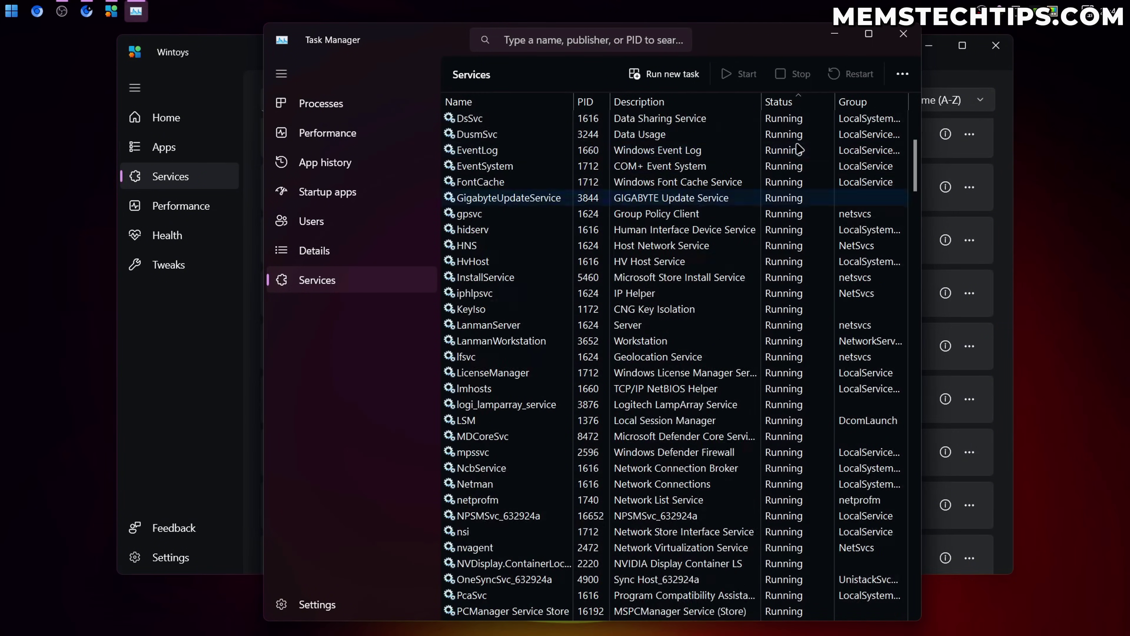
click(903, 33)
- Check the actions available for the Diagnostic Policy Service and the filter options of the services list
click(969, 134)
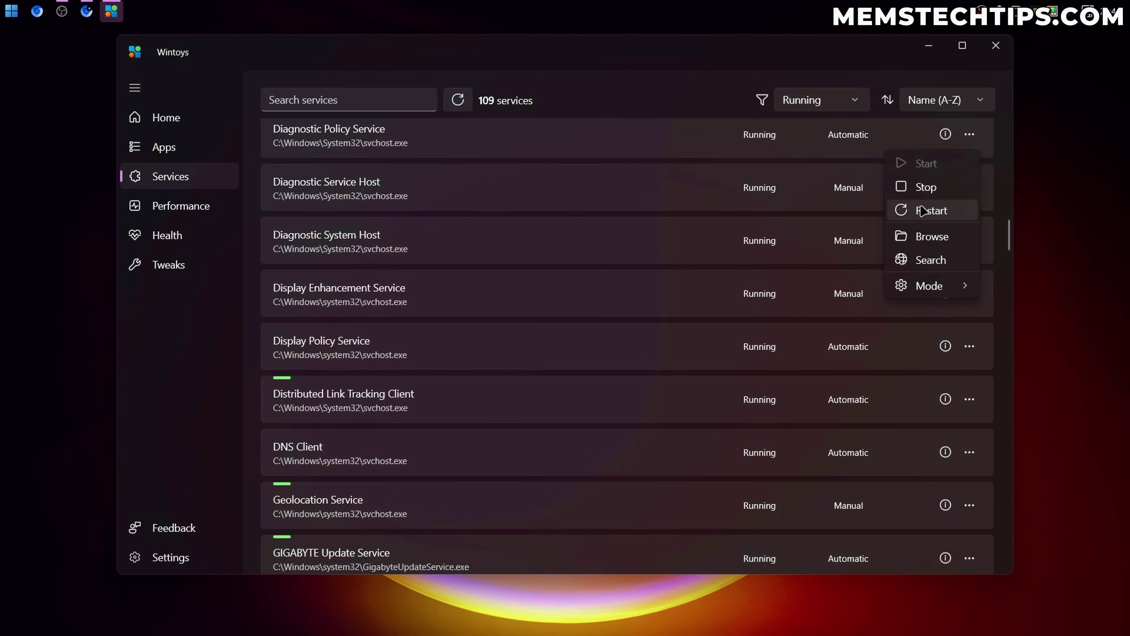
click(823, 104)
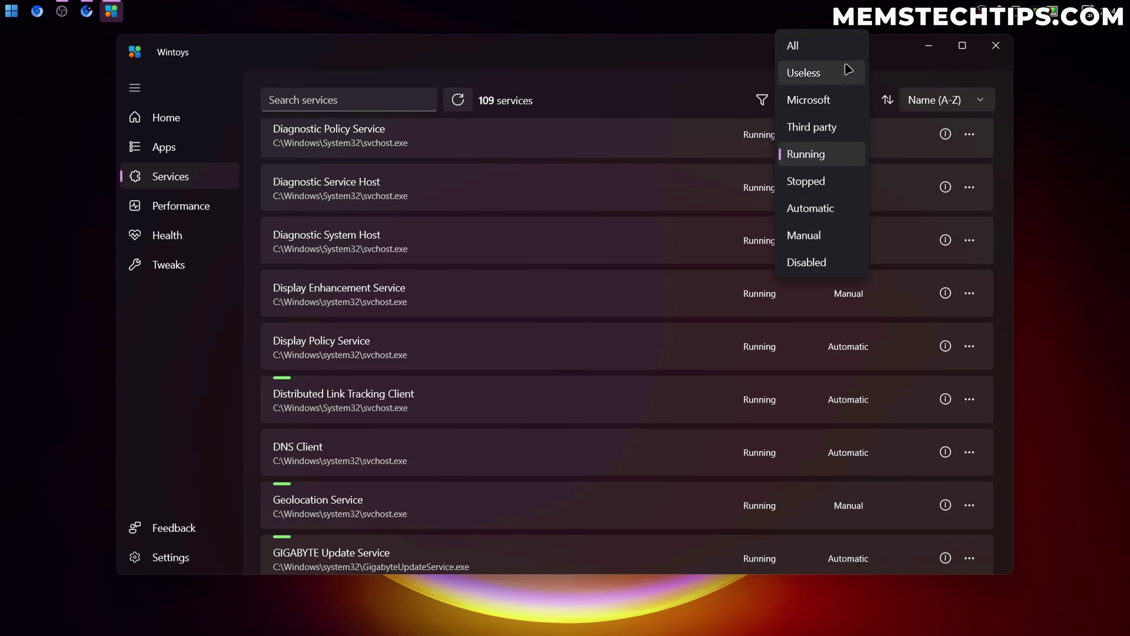
click(651, 106)
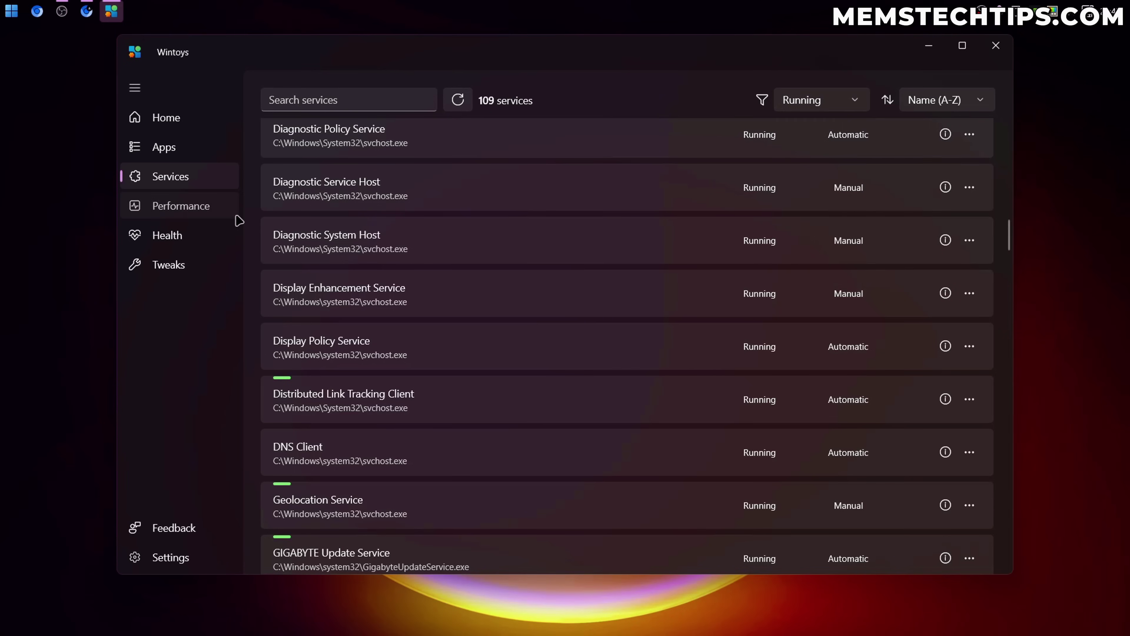
- Review the Ultimate Performance power plan's settings from the Performance page, then leave Power Options without changing anything
click(196, 213)
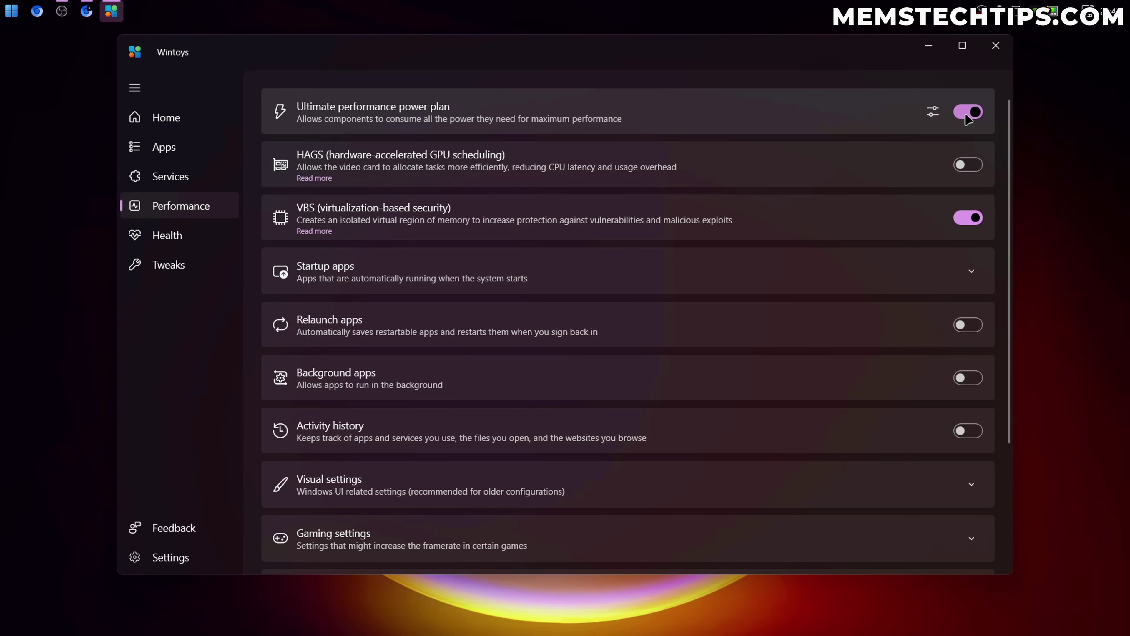
mouse_move(981, 124)
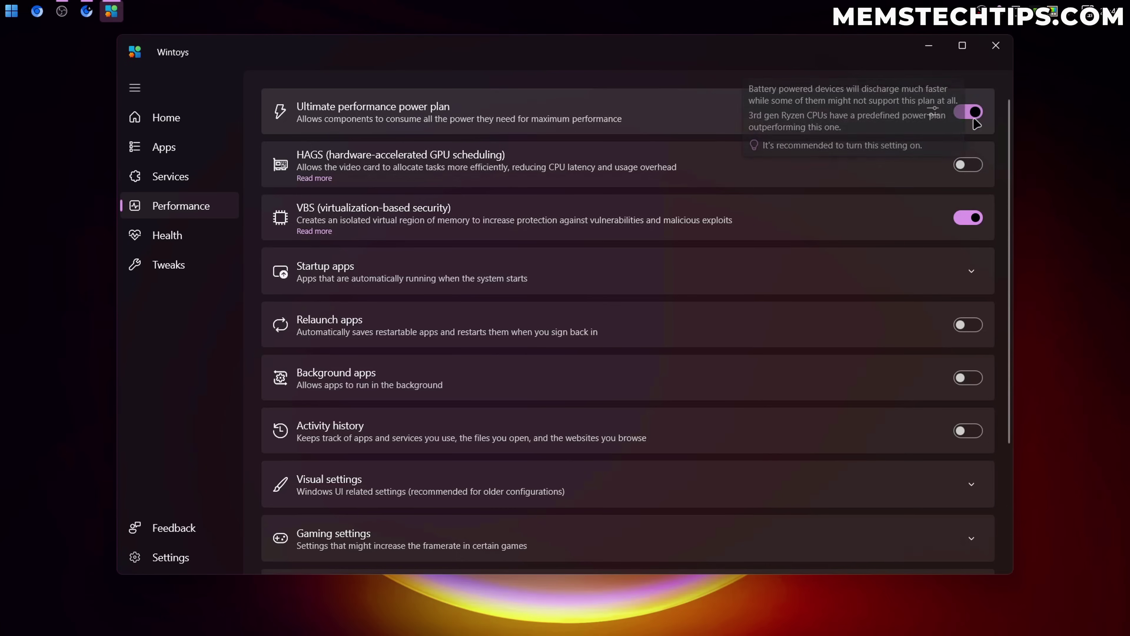
click(934, 111)
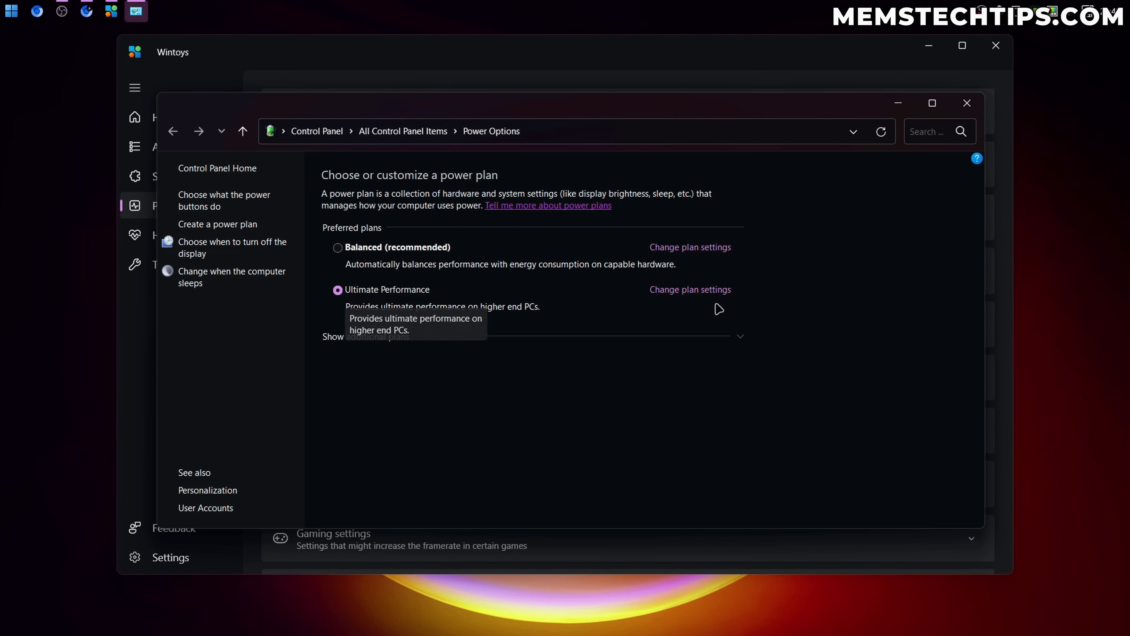
click(682, 293)
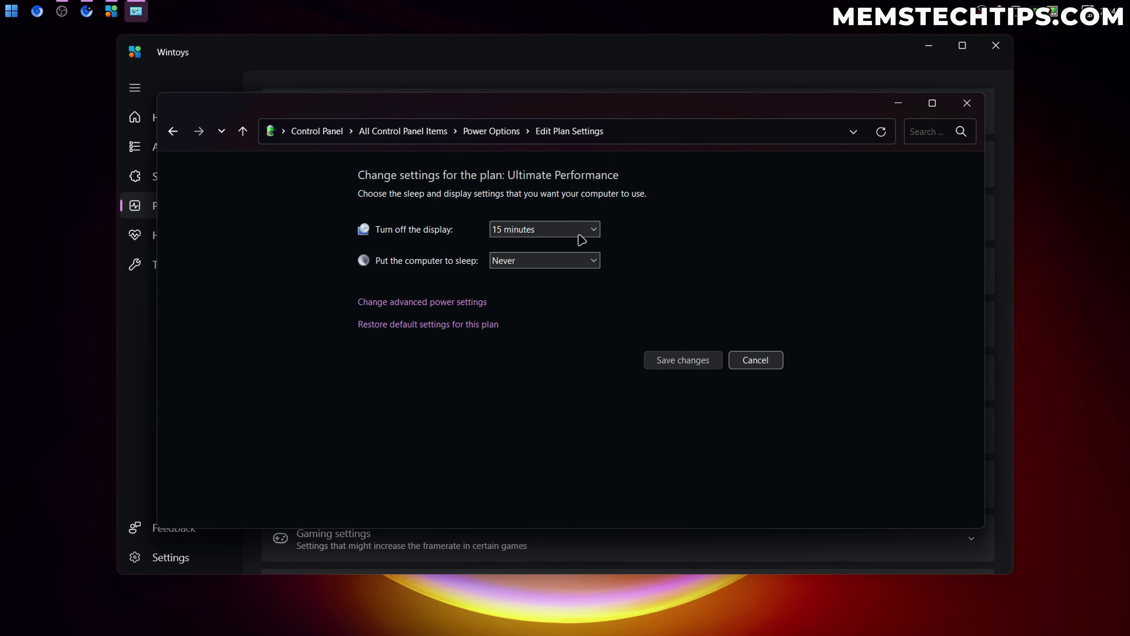
click(756, 359)
click(966, 103)
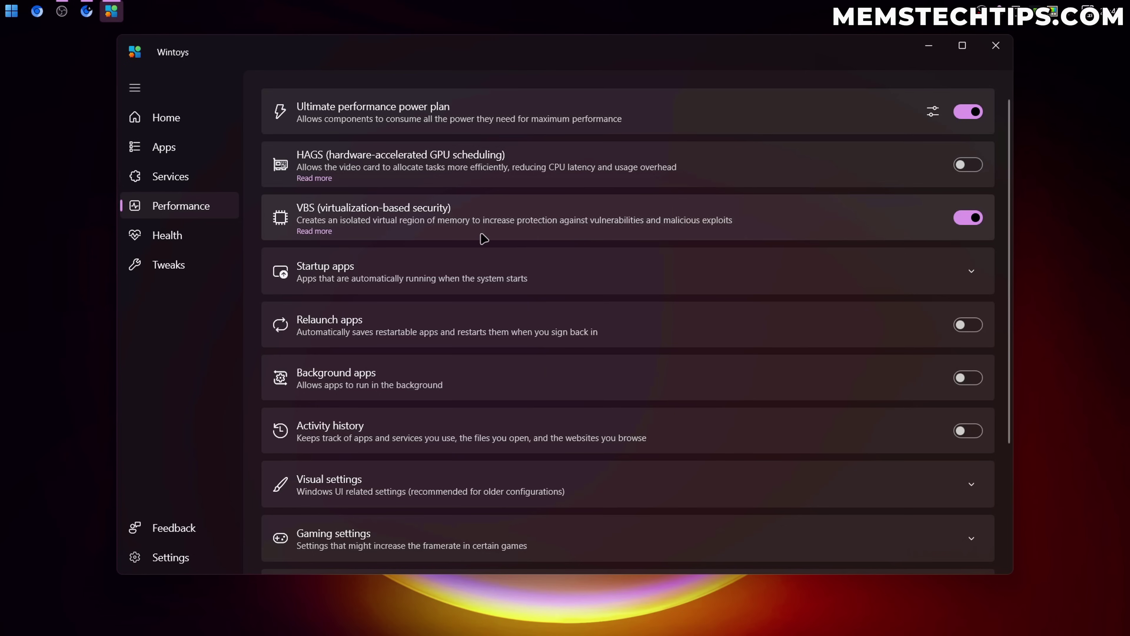
- Disable PC Manager in the Startup apps list and collapse that list
scroll(574, 250, down, 2)
click(580, 210)
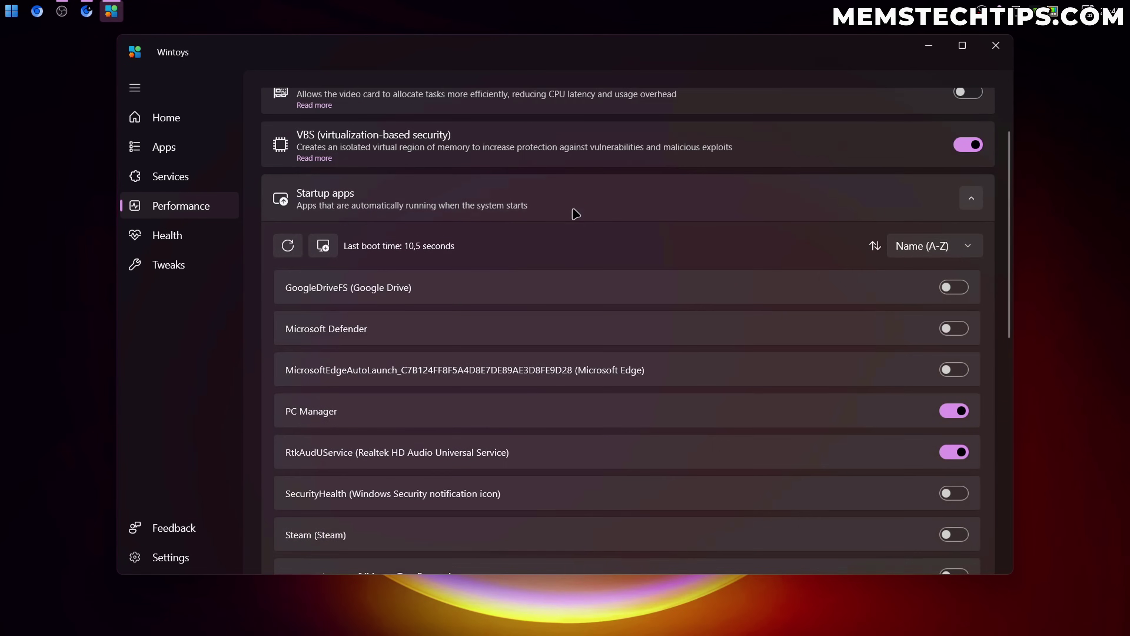
scroll(578, 292, down, 4)
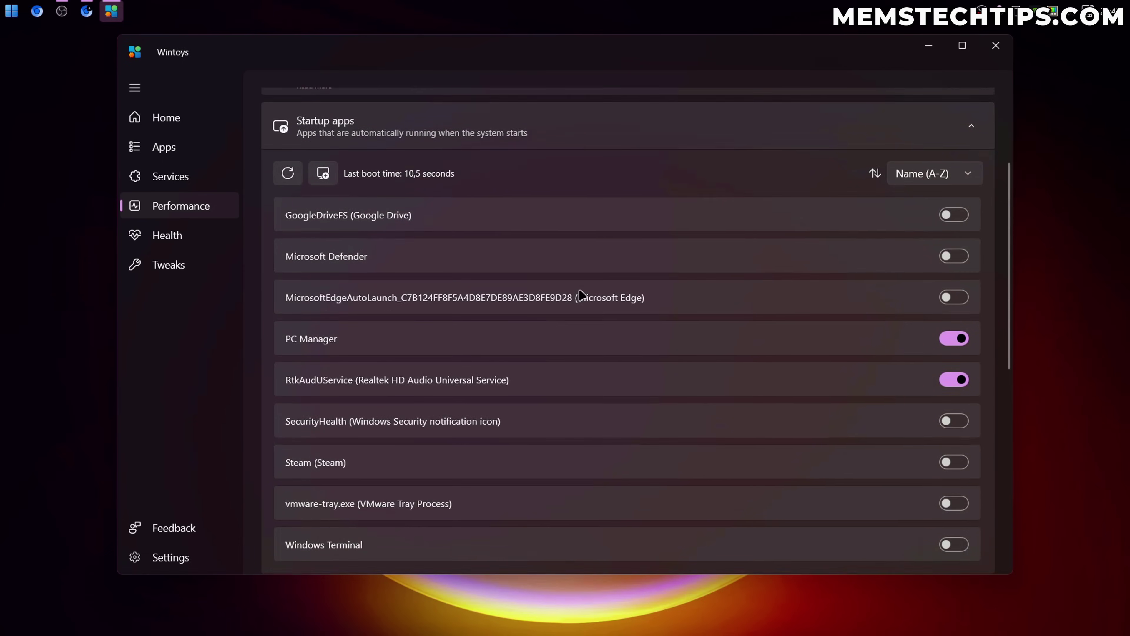
click(953, 266)
scroll(326, 276, up, 6)
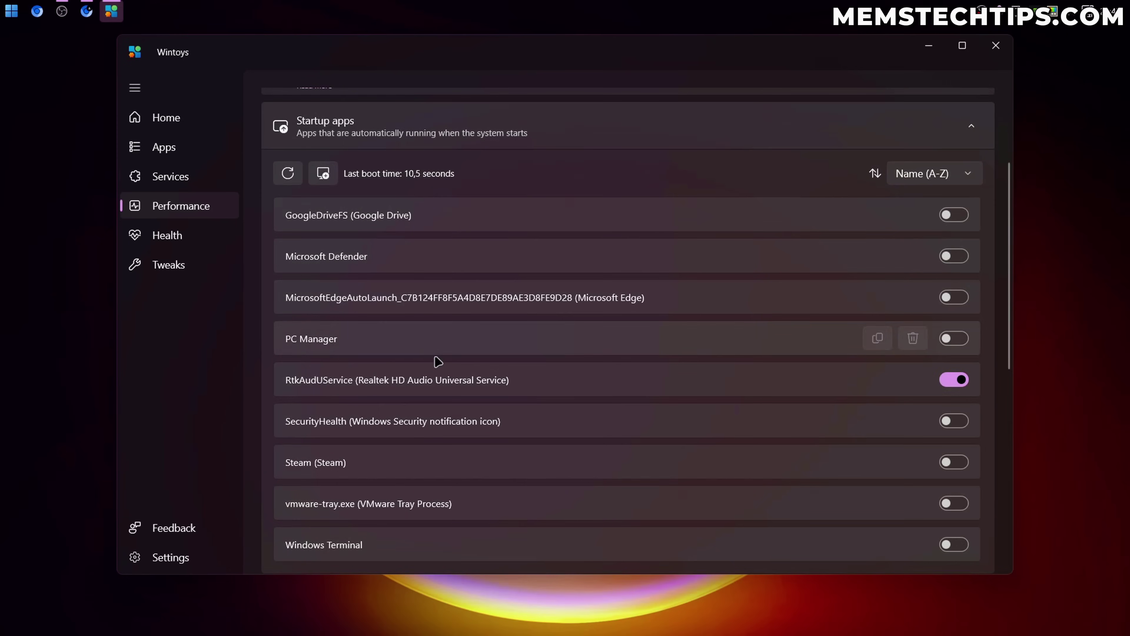
click(490, 273)
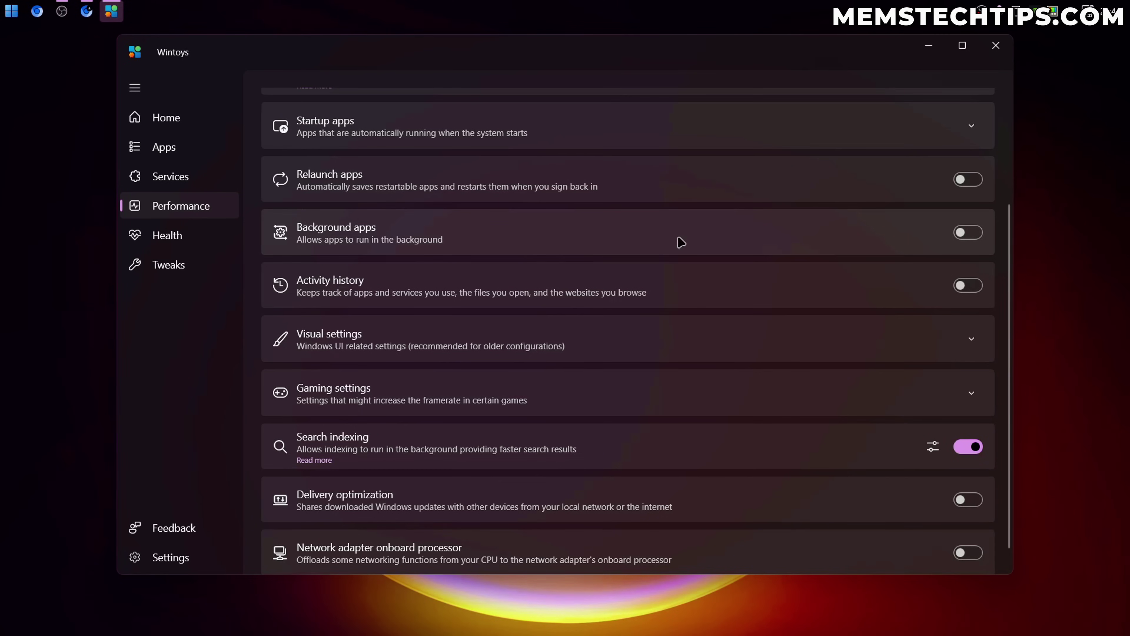
- Turn Background apps on and back off on the Performance page
click(963, 232)
click(966, 233)
- Review the visual effects options under Visual settings, close Performance Options without changing anything, and collapse the section
scroll(430, 267, down, 1)
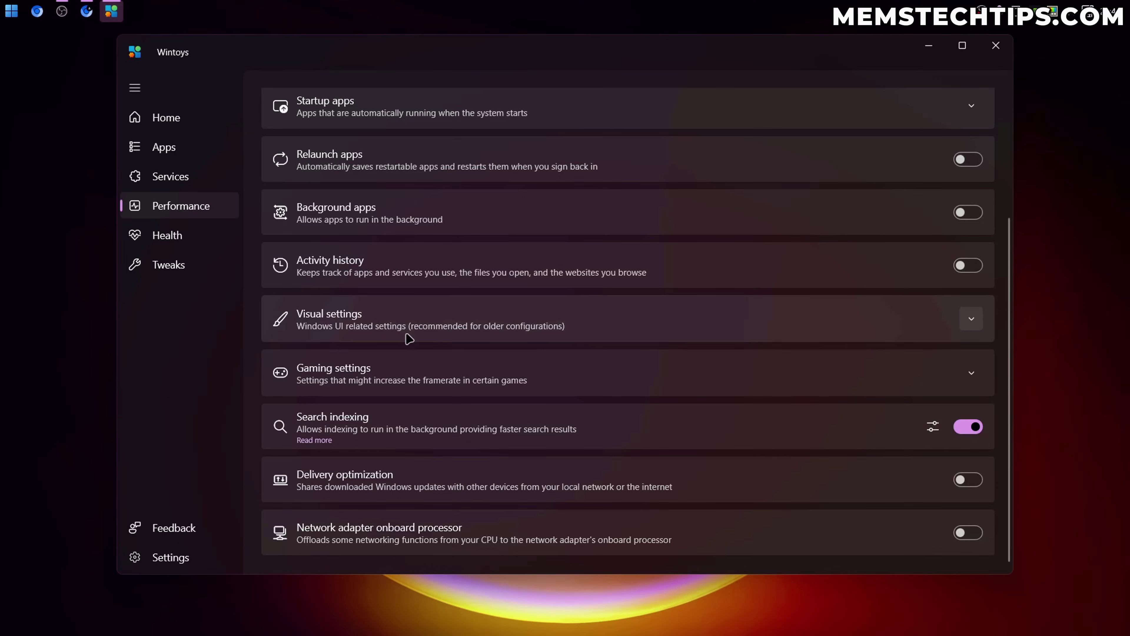
click(518, 323)
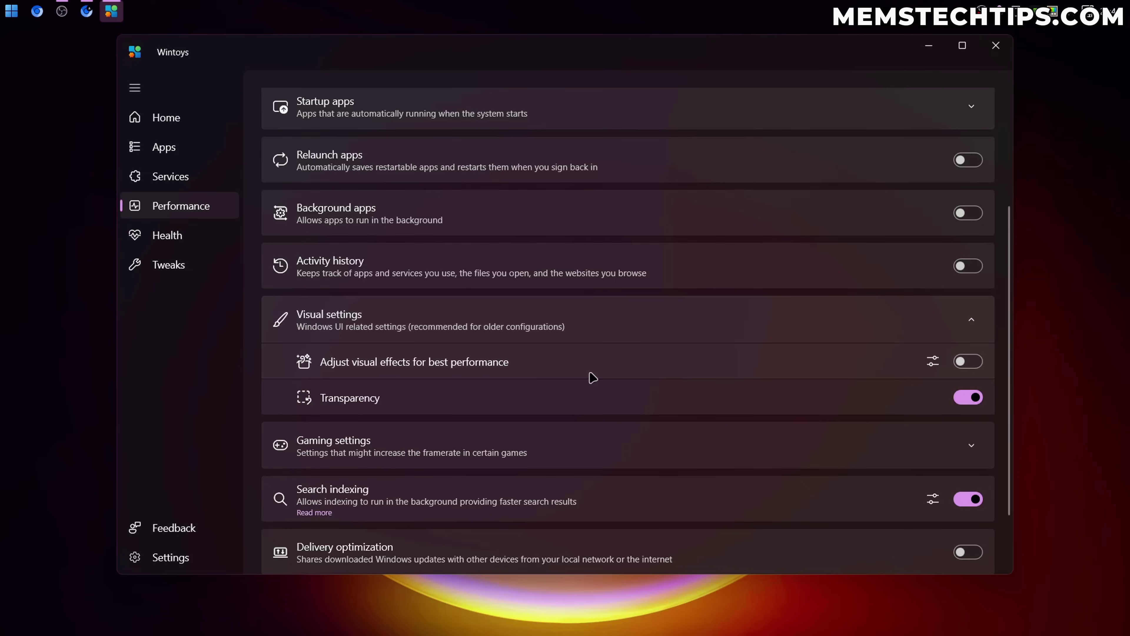
click(933, 361)
drag(164, 96, 560, 92)
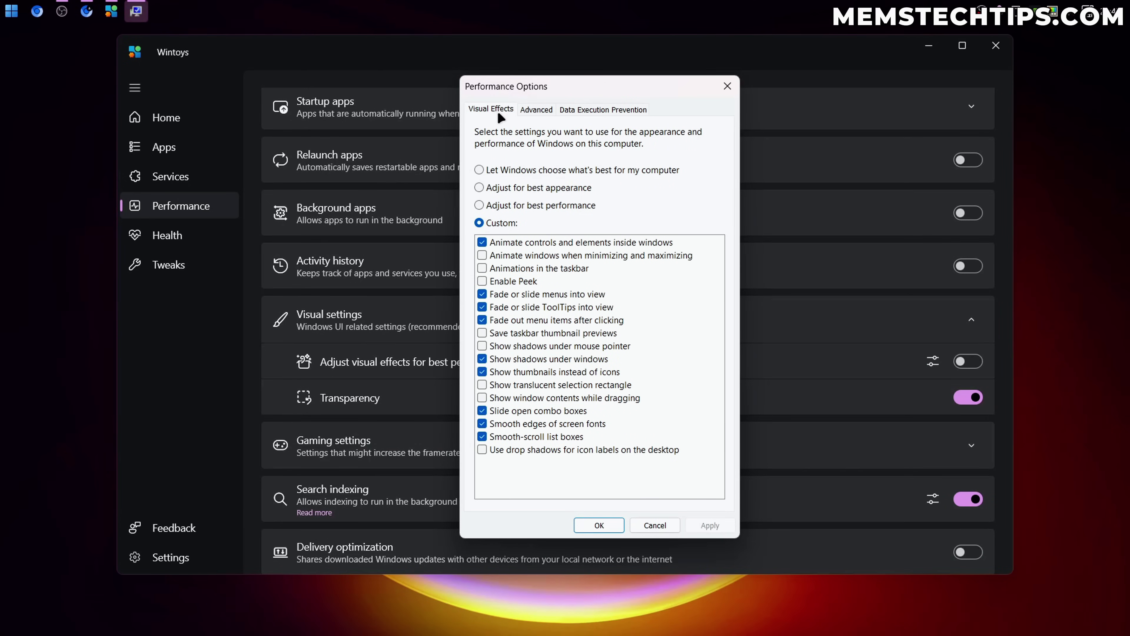
key(Escape)
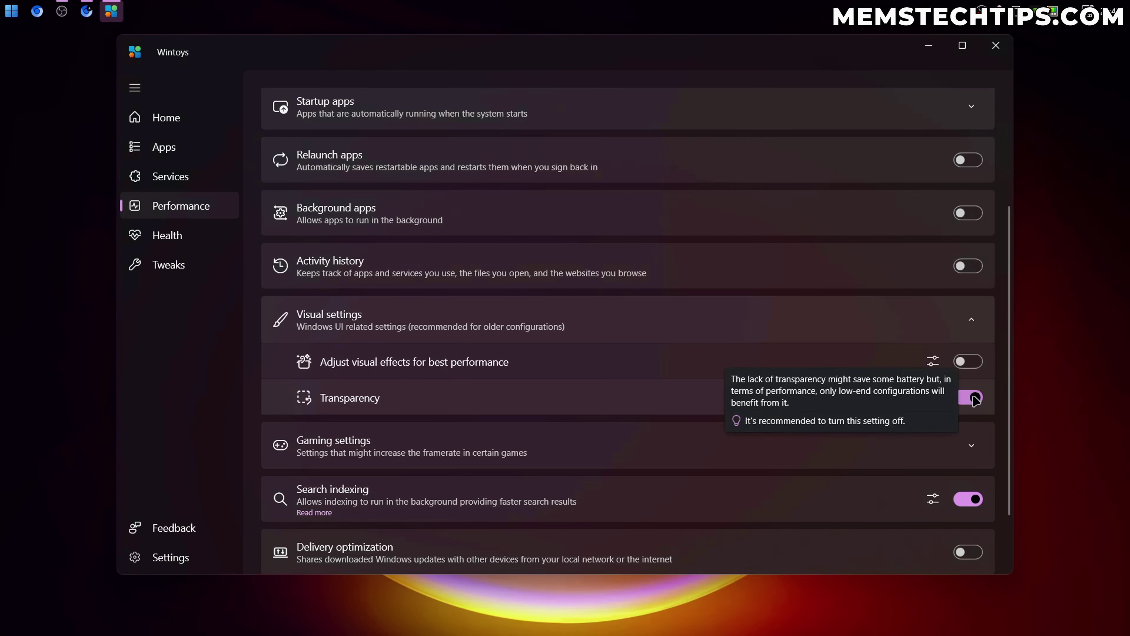
click(600, 321)
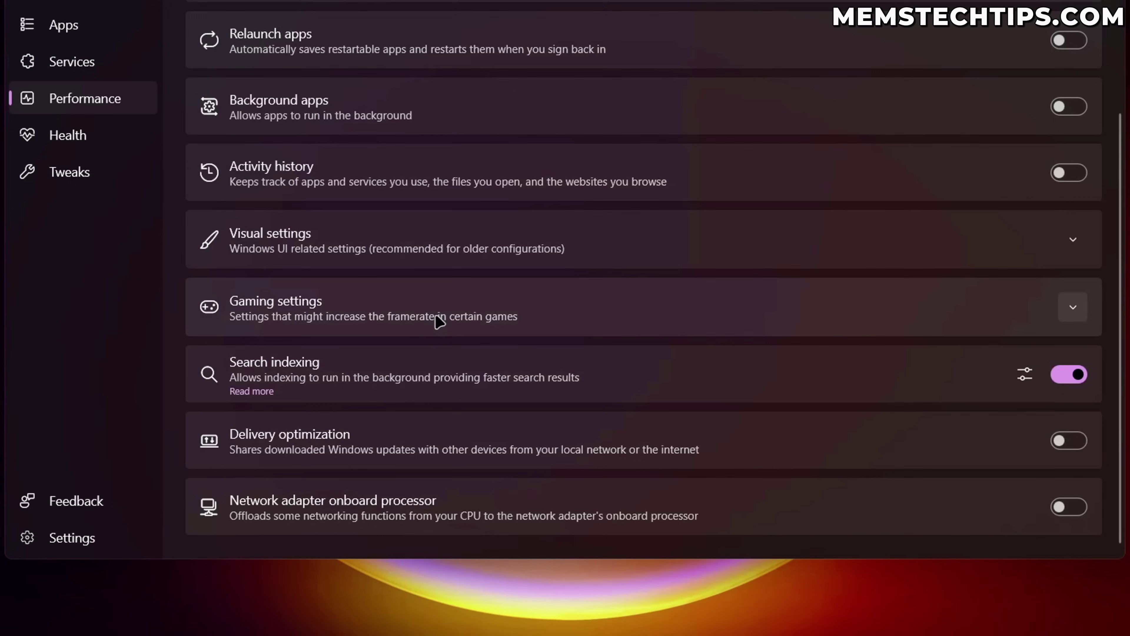
- Expand Gaming settings to review Game mode, Windowed mode optimizations, Background recording and Superfetch, and collapse the section
click(509, 373)
scroll(498, 363, down, 3)
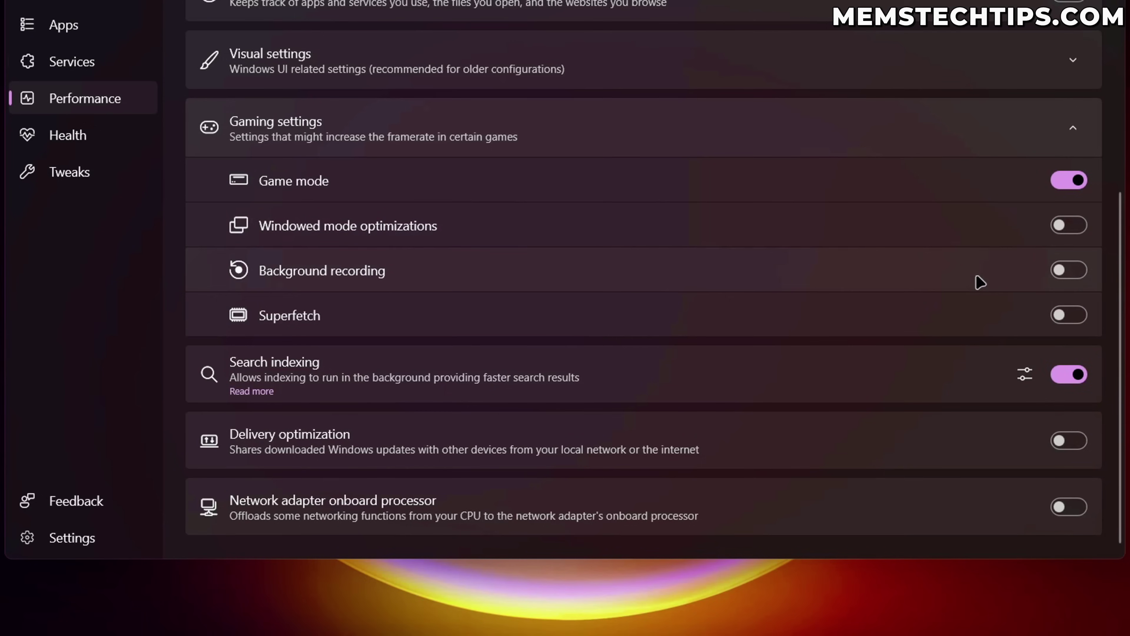
click(752, 129)
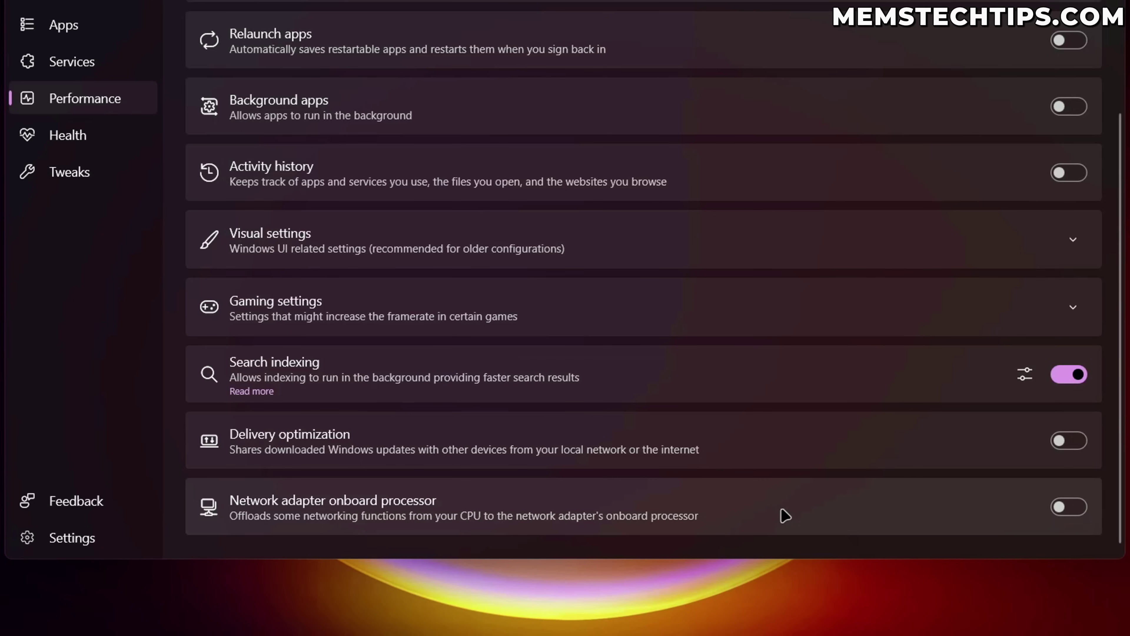
- Switch to the Health page and check the settings of Drive optimization
click(91, 139)
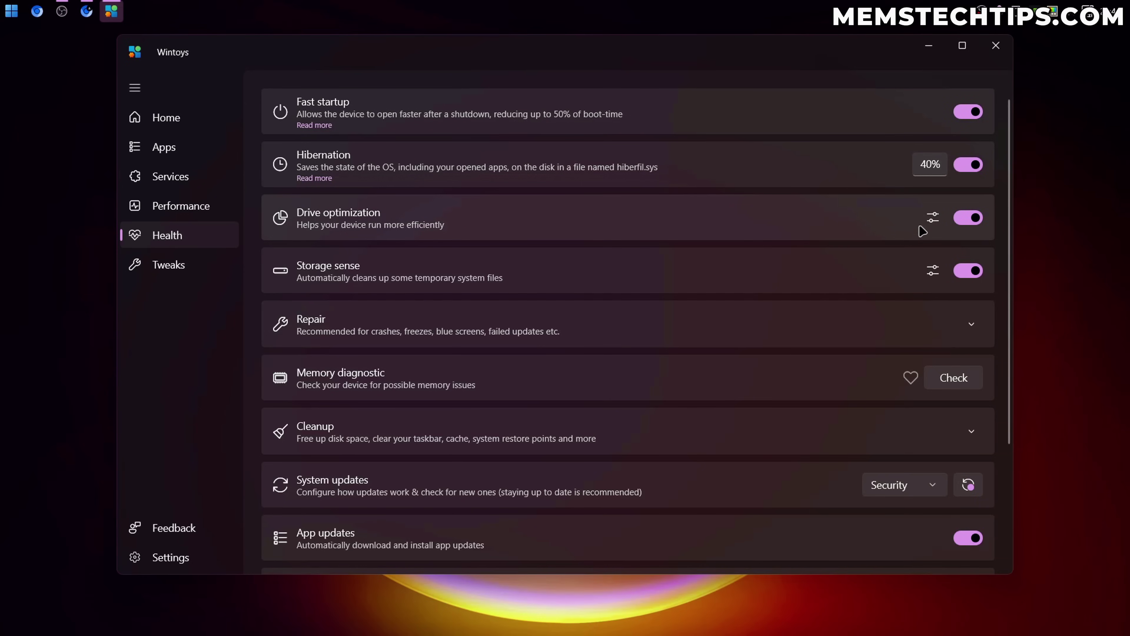
click(932, 219)
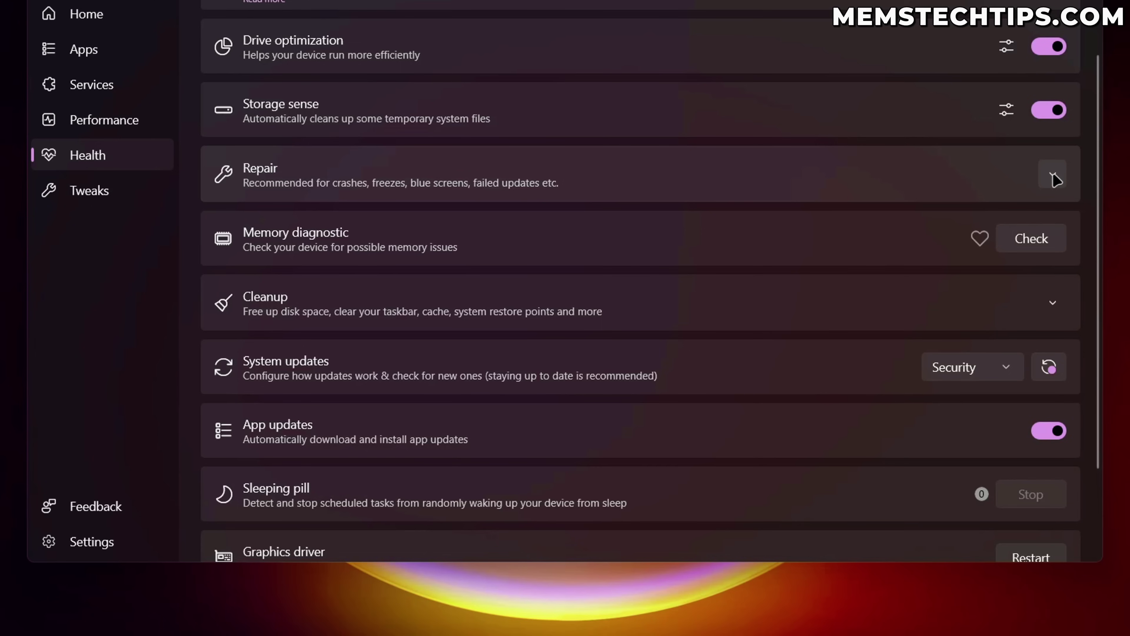
- Select the DISM, SFC and CHKDSK tools in the Repair section
click(1054, 177)
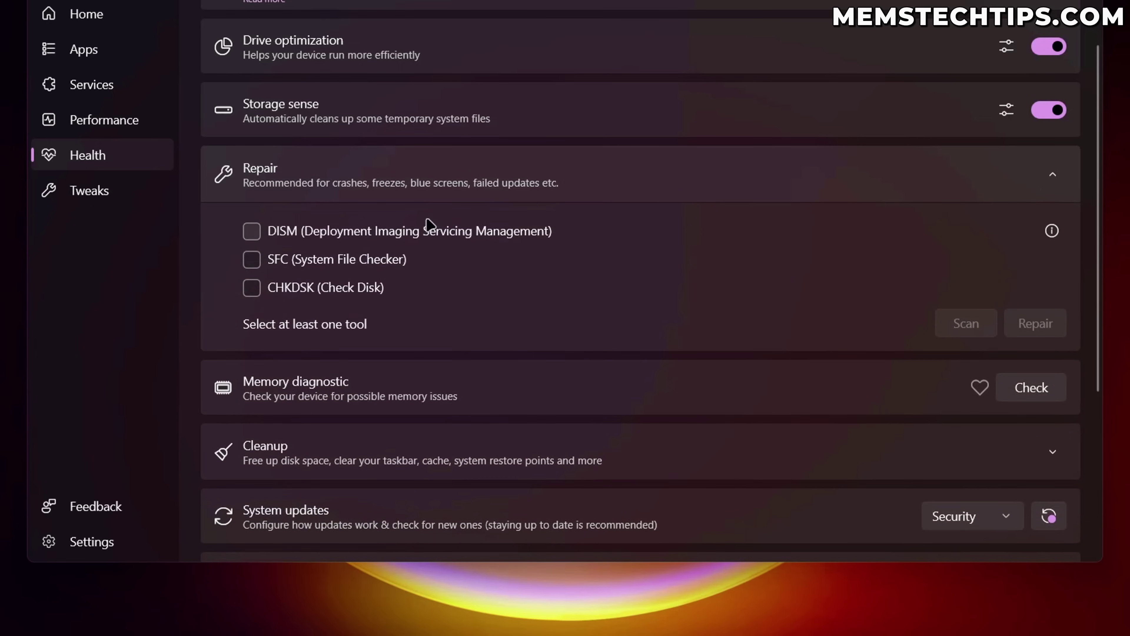
click(294, 234)
click(296, 265)
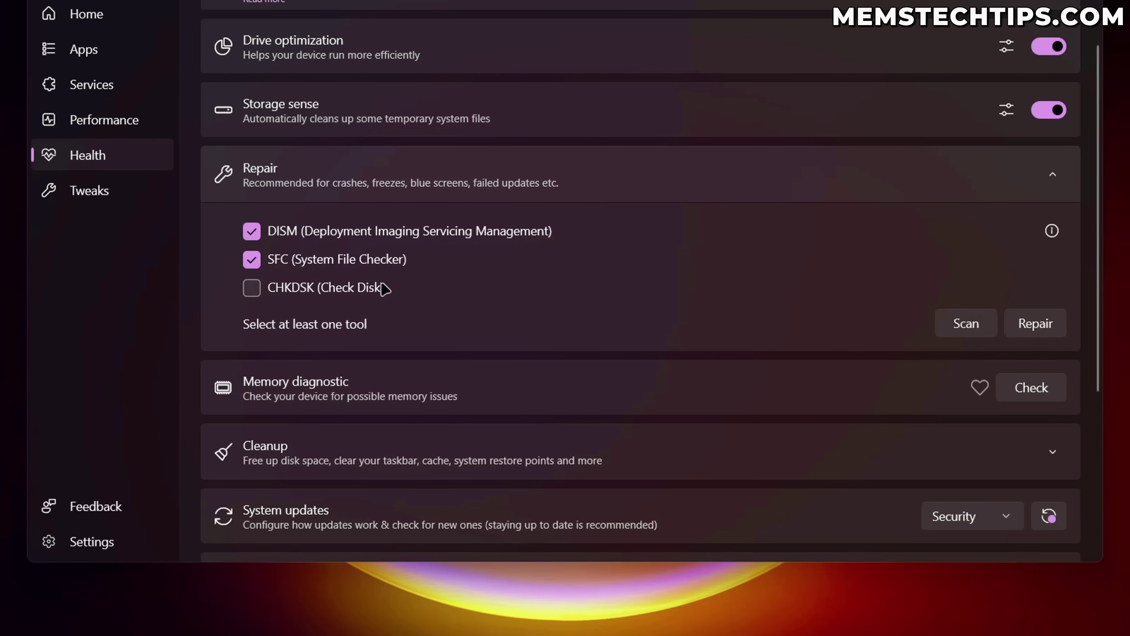
click(287, 289)
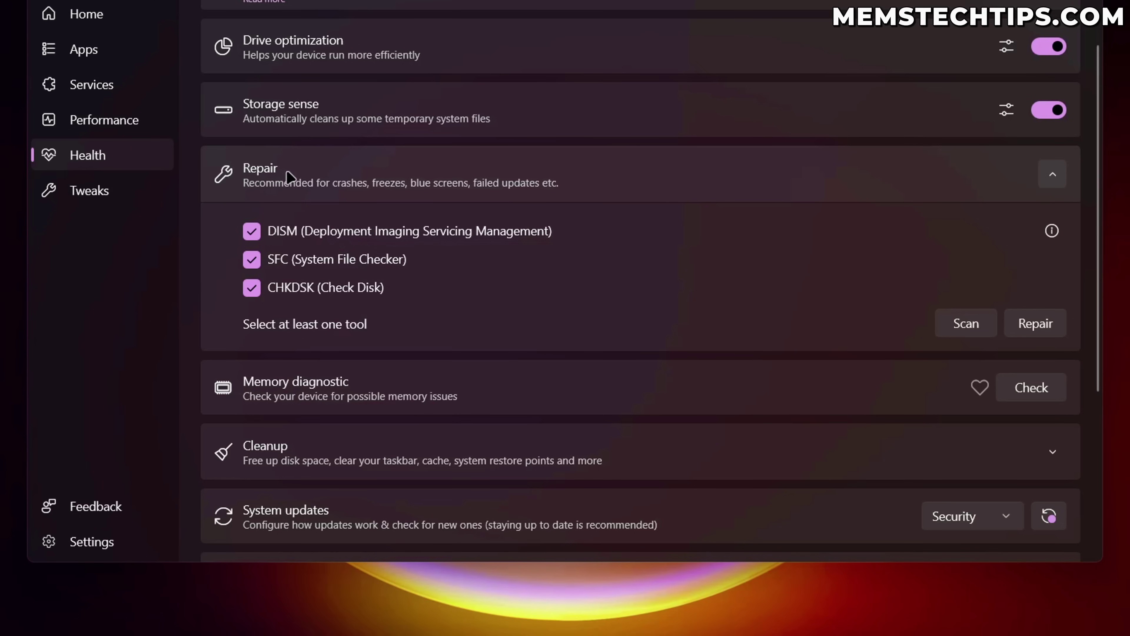
- Deselect the DISM and SFC repair tools and collapse the Repair section
click(251, 236)
click(251, 259)
click(312, 176)
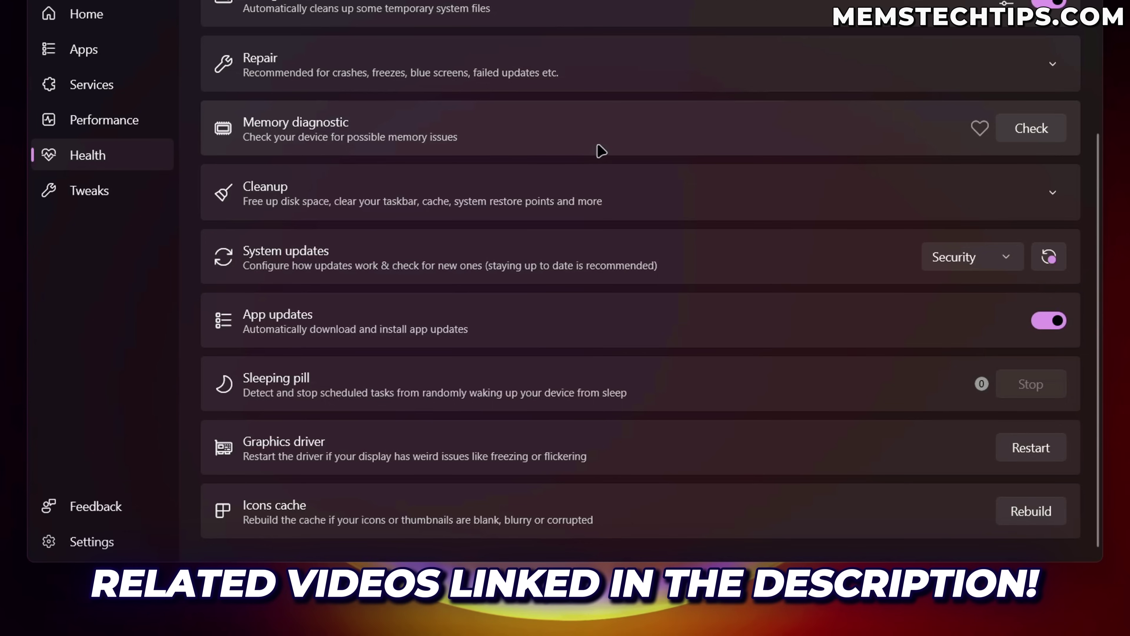
- Select System and Browsers cache in the Junk cleanup, then close it without deleting anything and collapse Cleanup
click(619, 198)
scroll(1055, 168, down, 2)
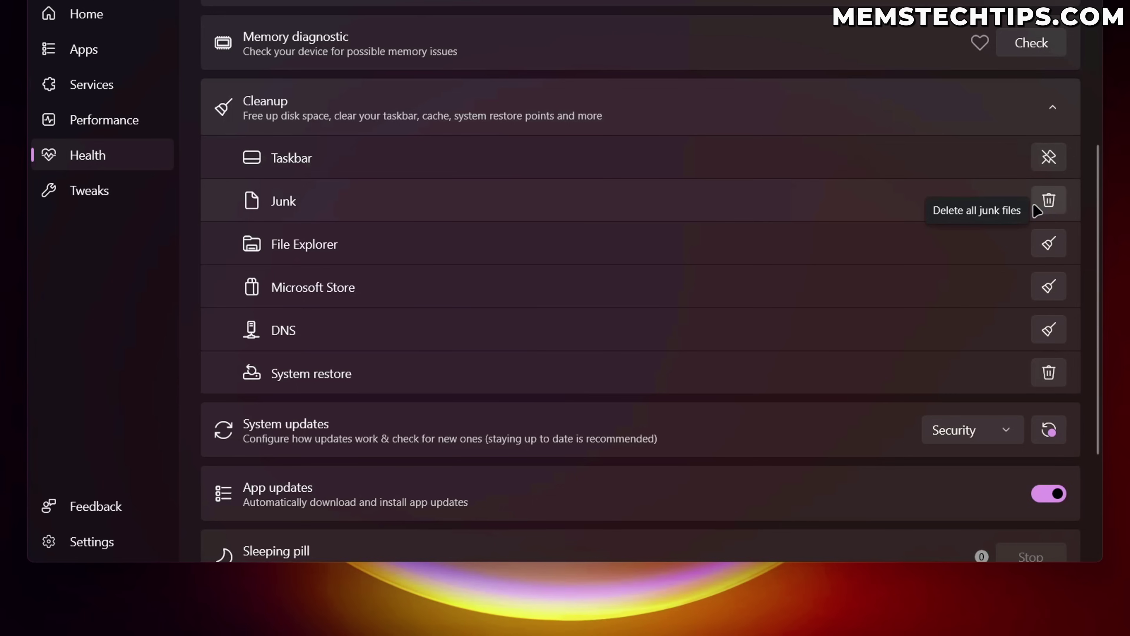
click(1048, 200)
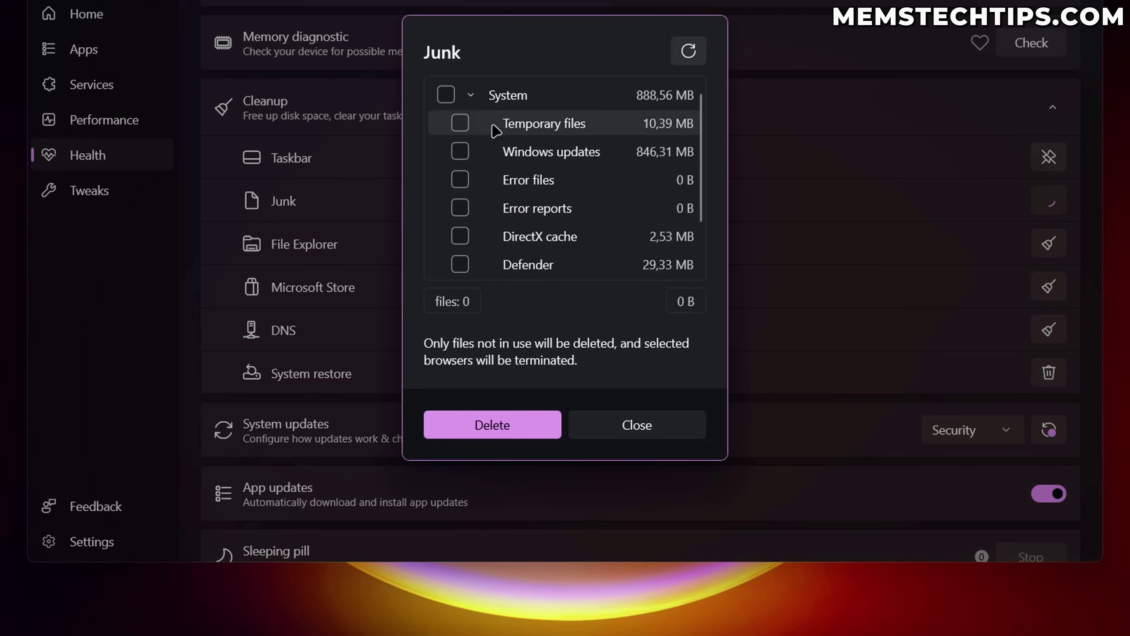
click(446, 94)
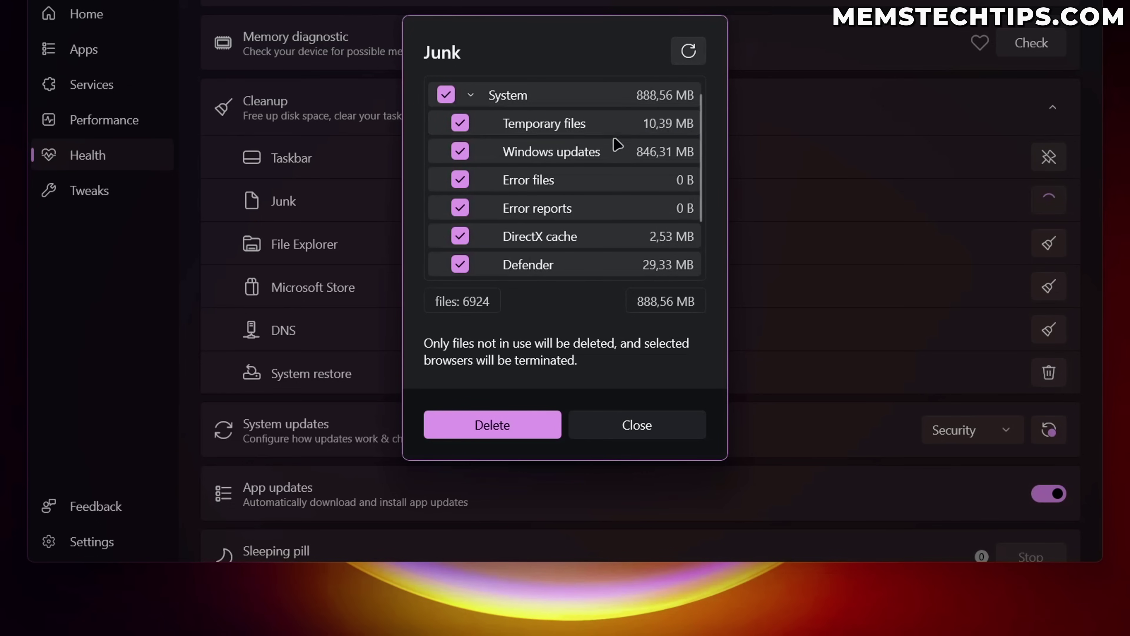
scroll(628, 141, down, 2)
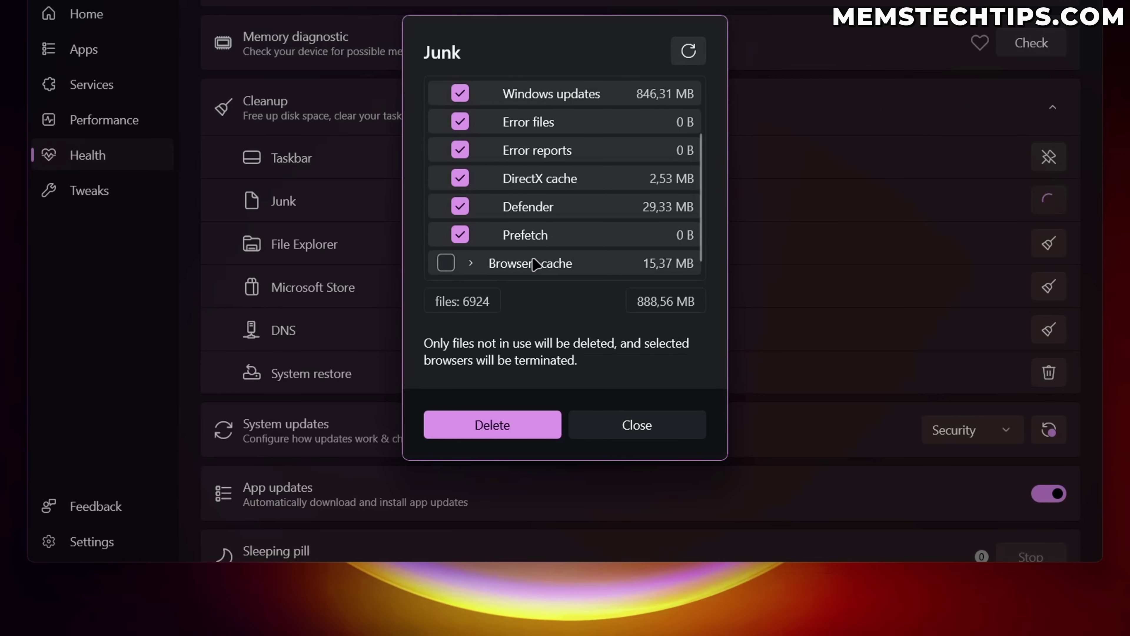
click(446, 263)
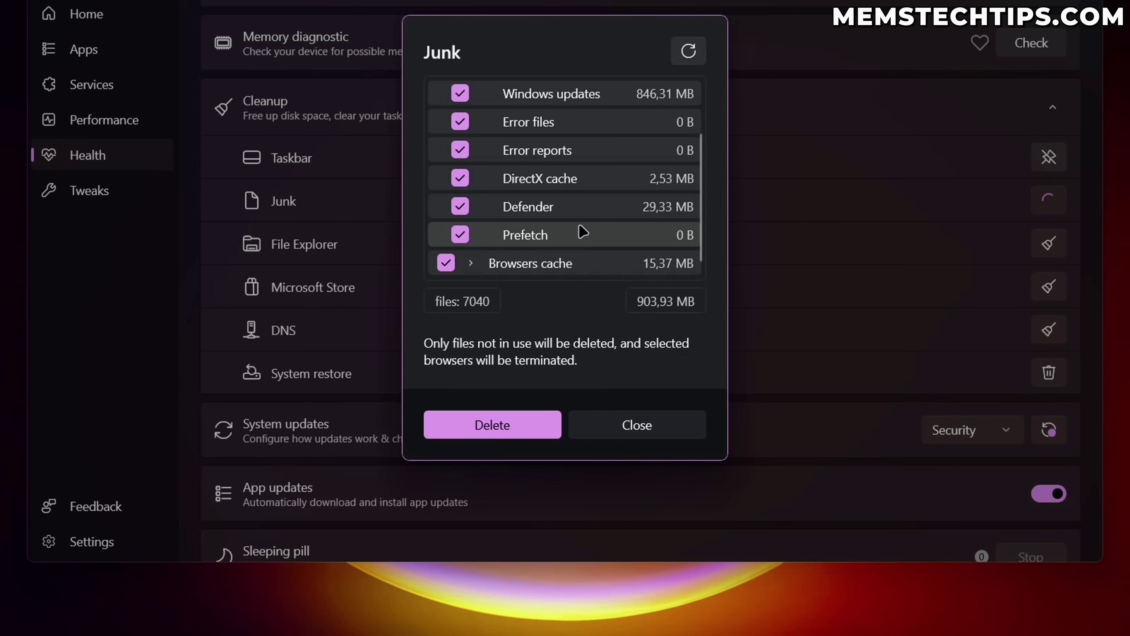
key(Escape)
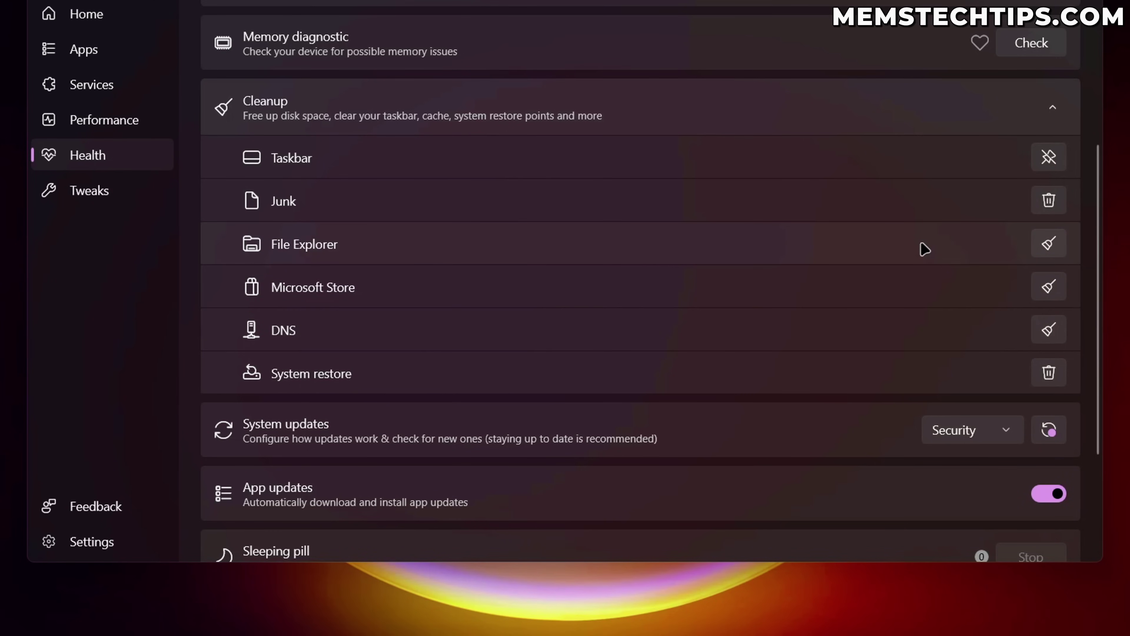
click(541, 110)
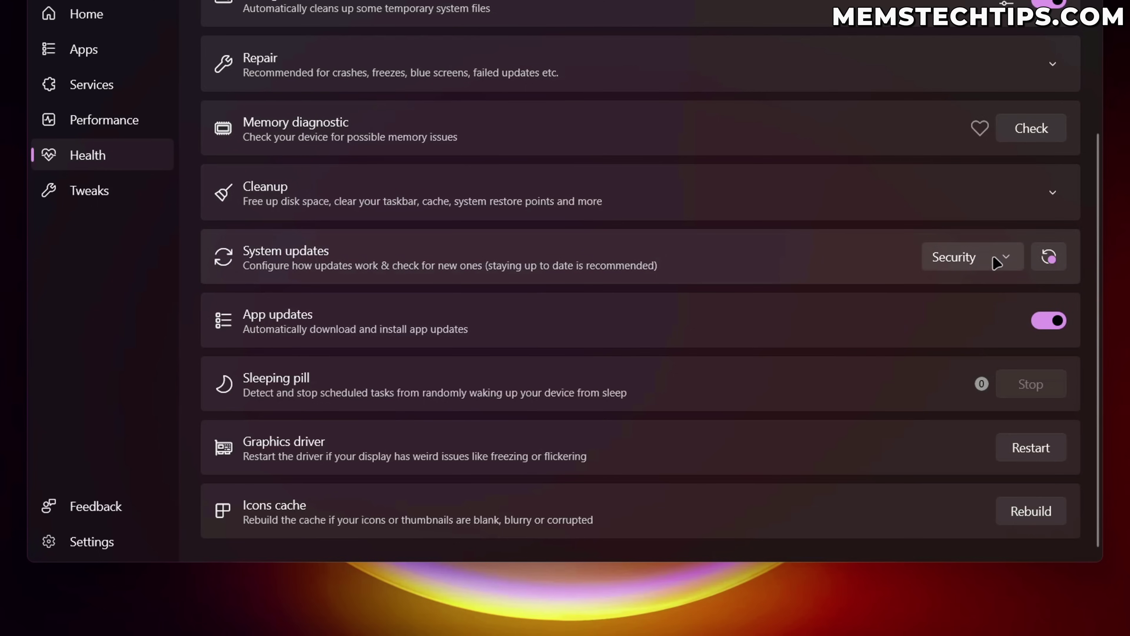
- Review the System updates modes, keep Security selected, and turn off automatic app updates
click(1008, 262)
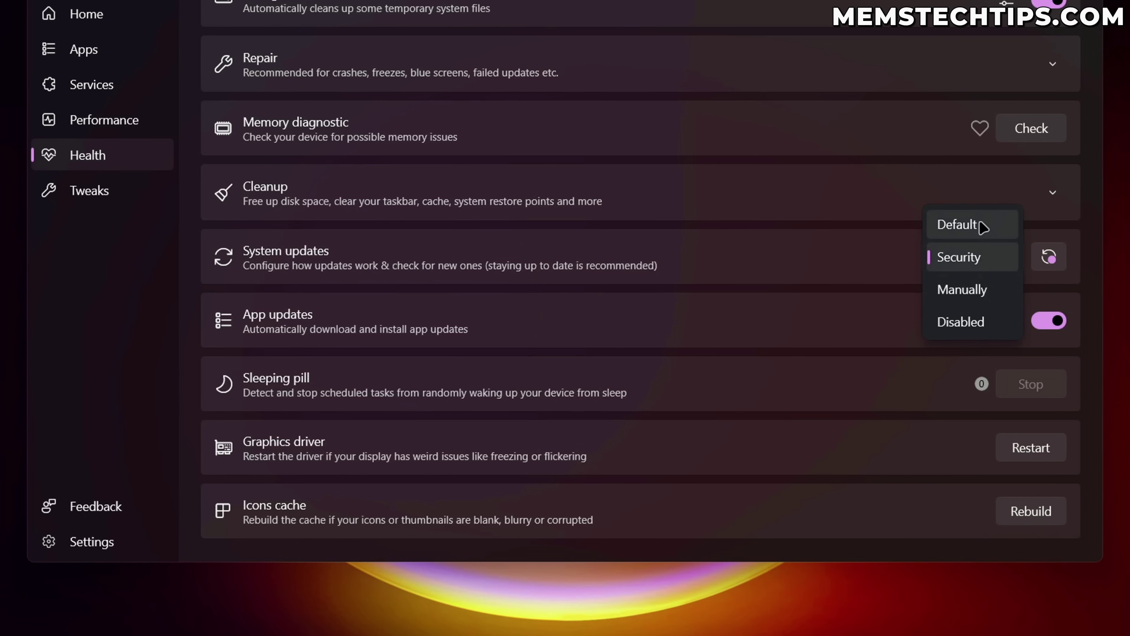
click(981, 263)
click(994, 265)
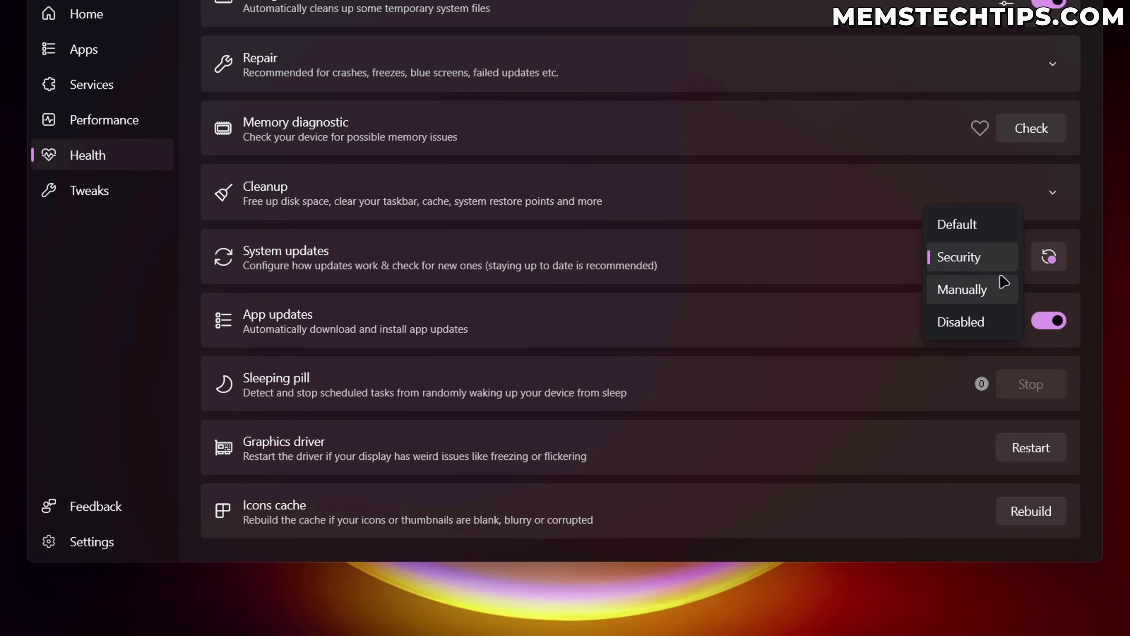
click(877, 268)
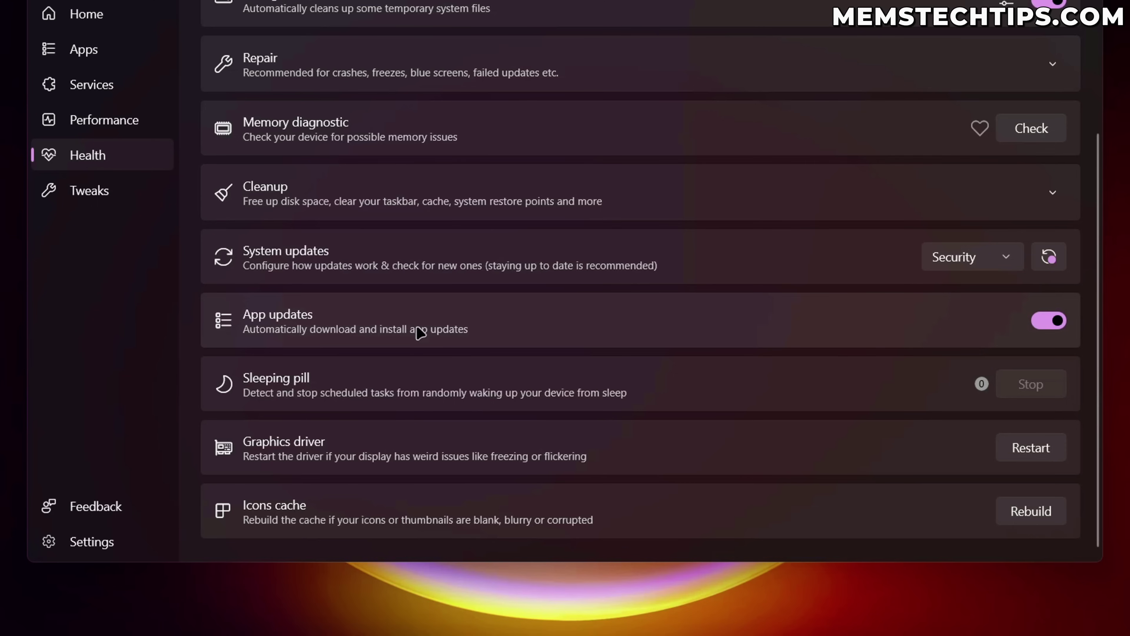
click(1042, 321)
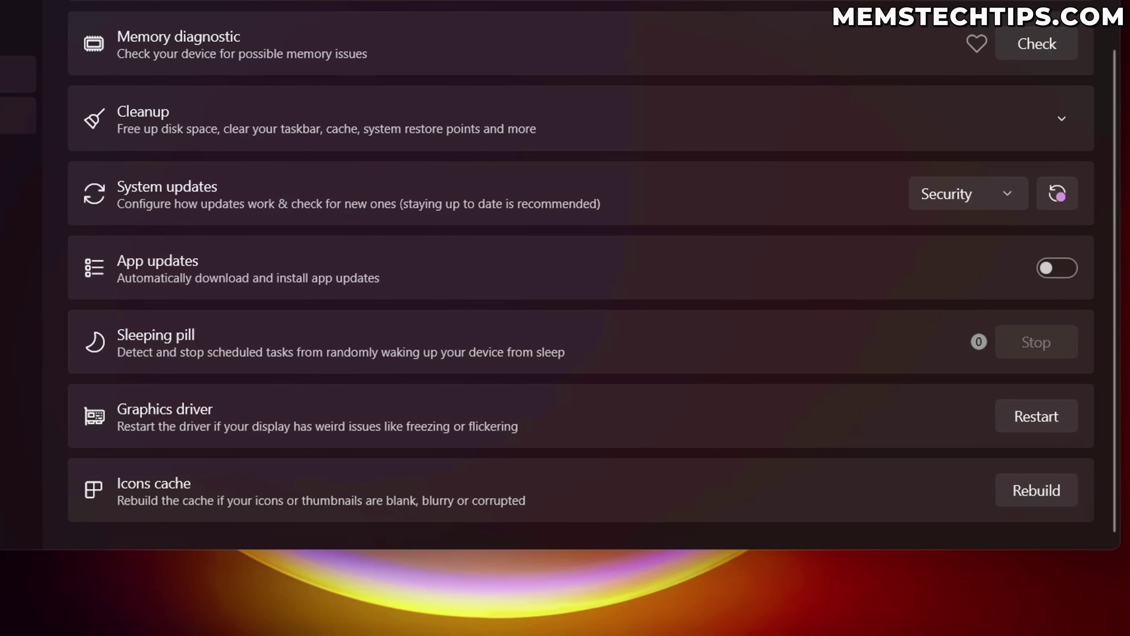
- Expand the Desktop settings on the Tweaks page
click(17, 115)
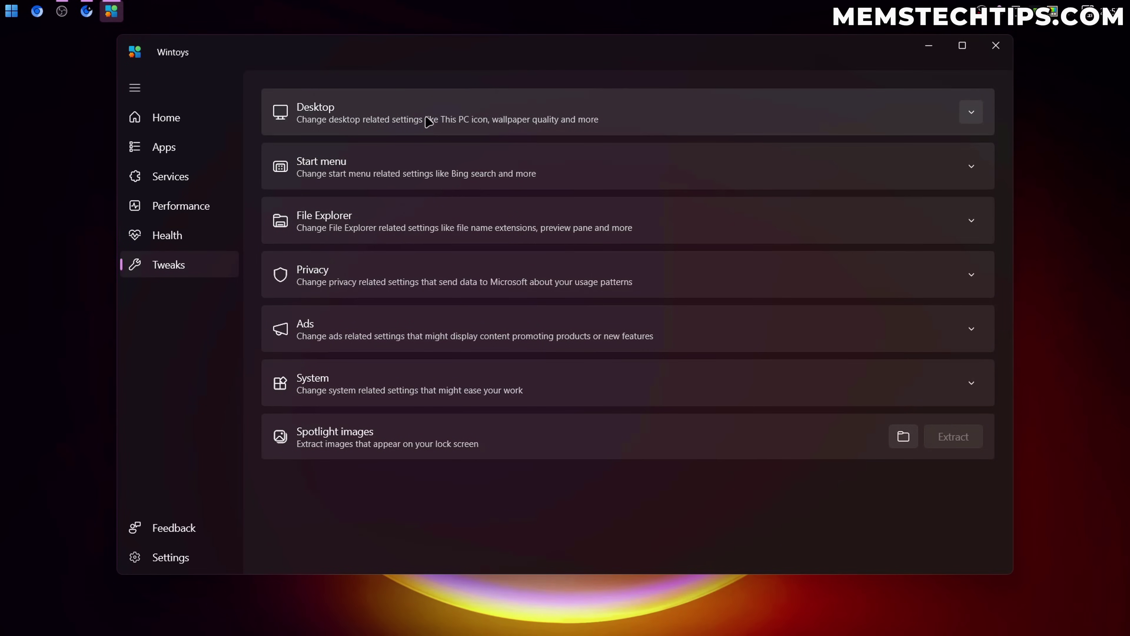
click(348, 128)
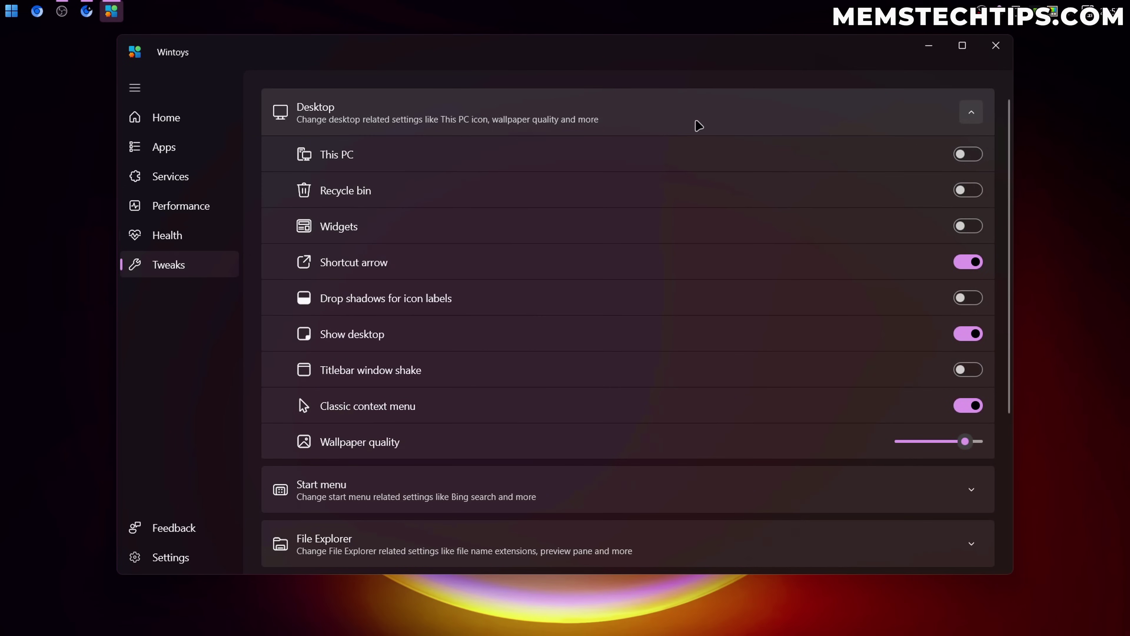
- Turn on the This PC desktop icon, refresh the desktop to check it, and turn the icon back off
click(967, 154)
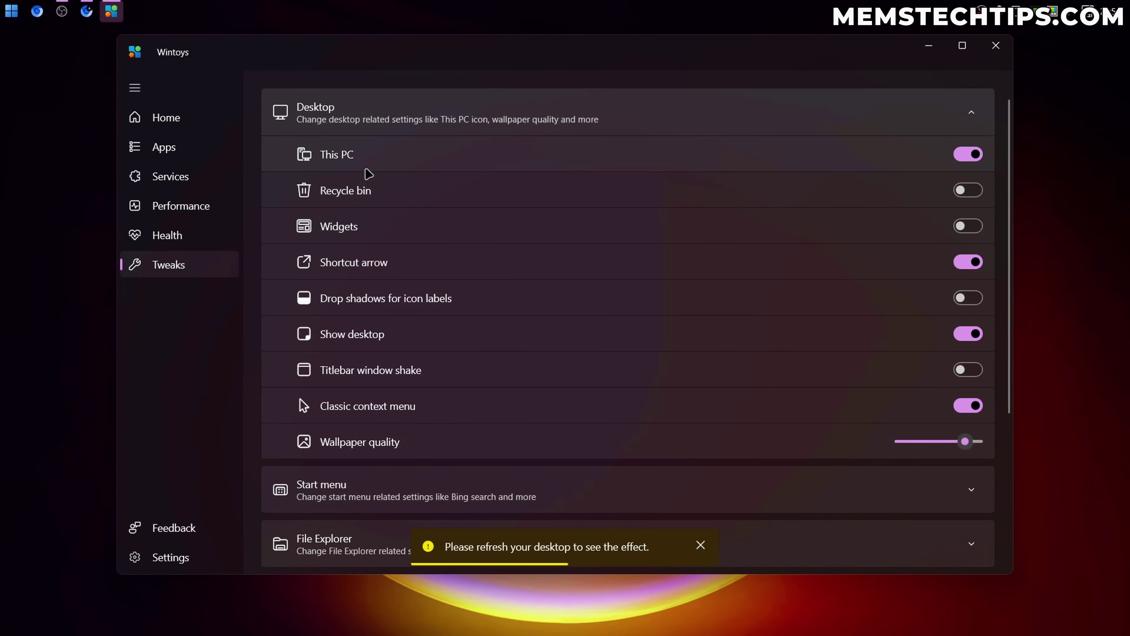
right_click(48, 114)
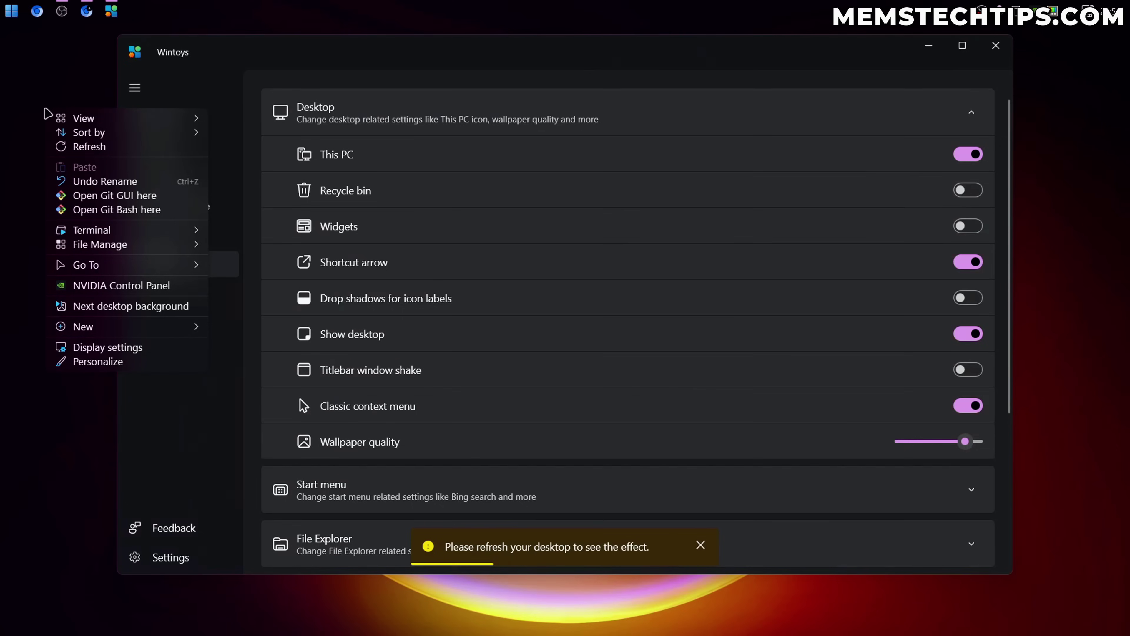
click(88, 147)
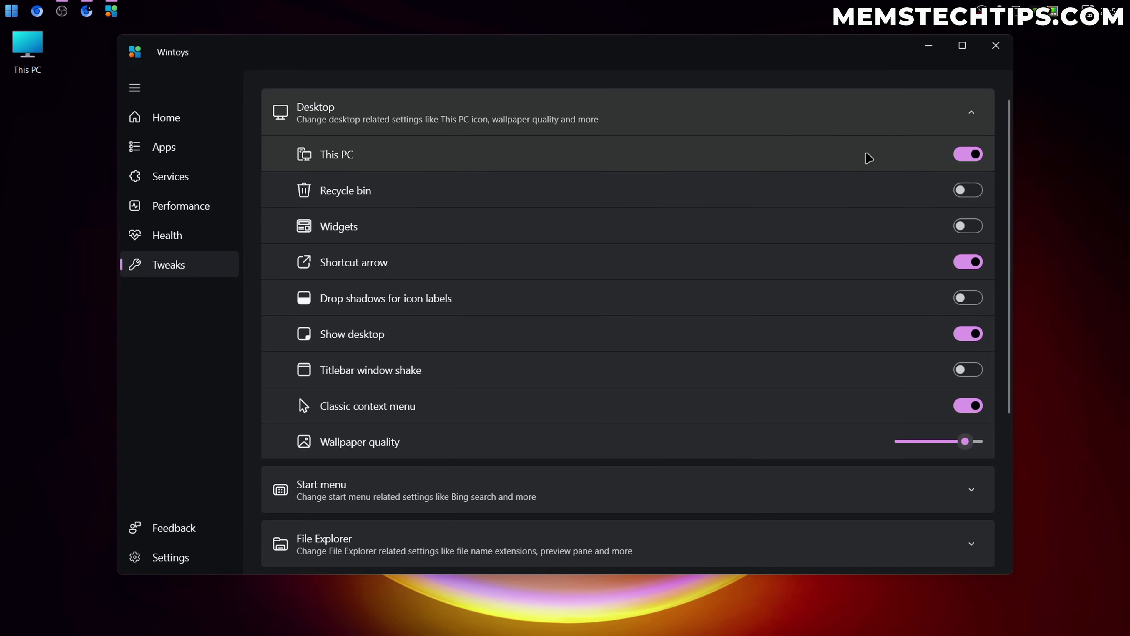
click(968, 154)
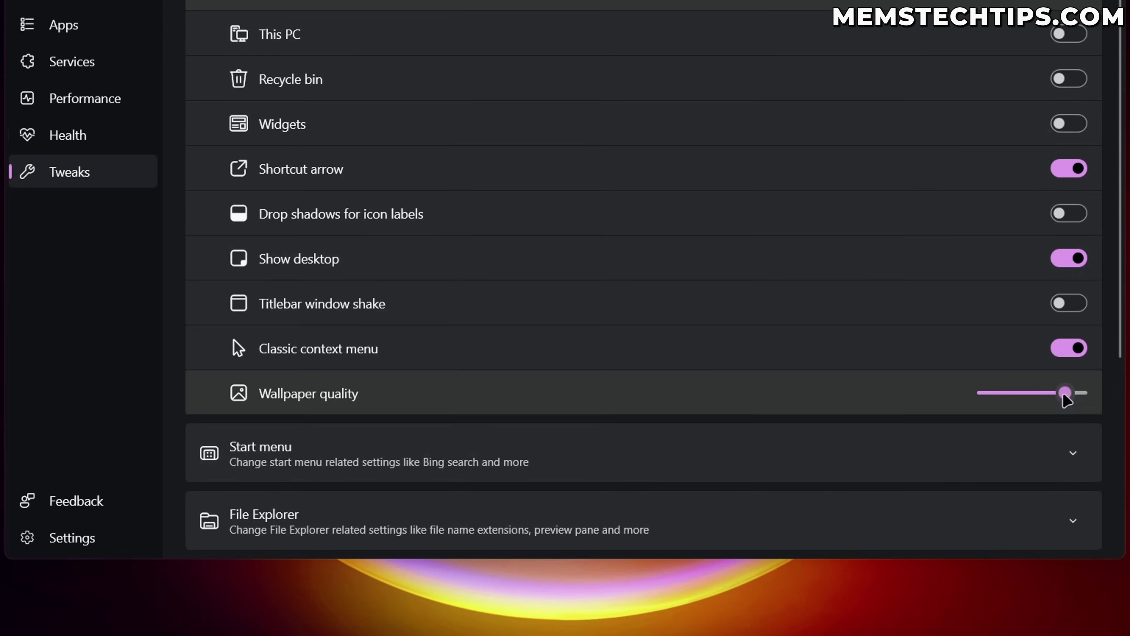
- Raise the Wallpaper quality to its maximum
mouse_move(1066, 399)
drag(1066, 400, 1107, 397)
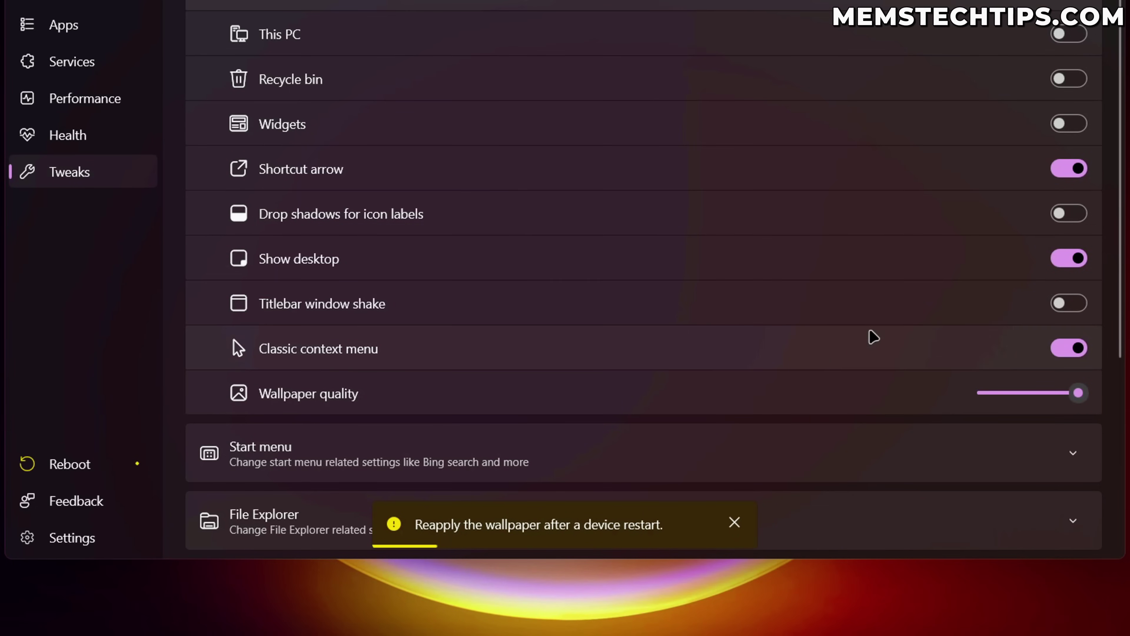
- Check the classic context menu and its View options on the desktop, then return to the Desktop tweaks
scroll(821, 305, down, 2)
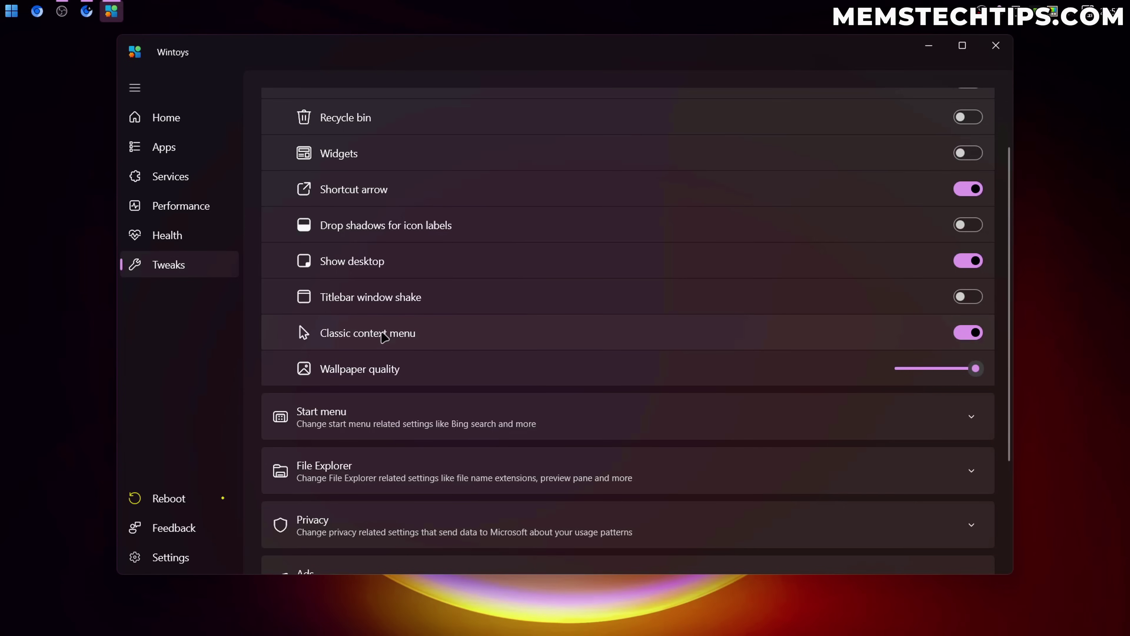
right_click(36, 167)
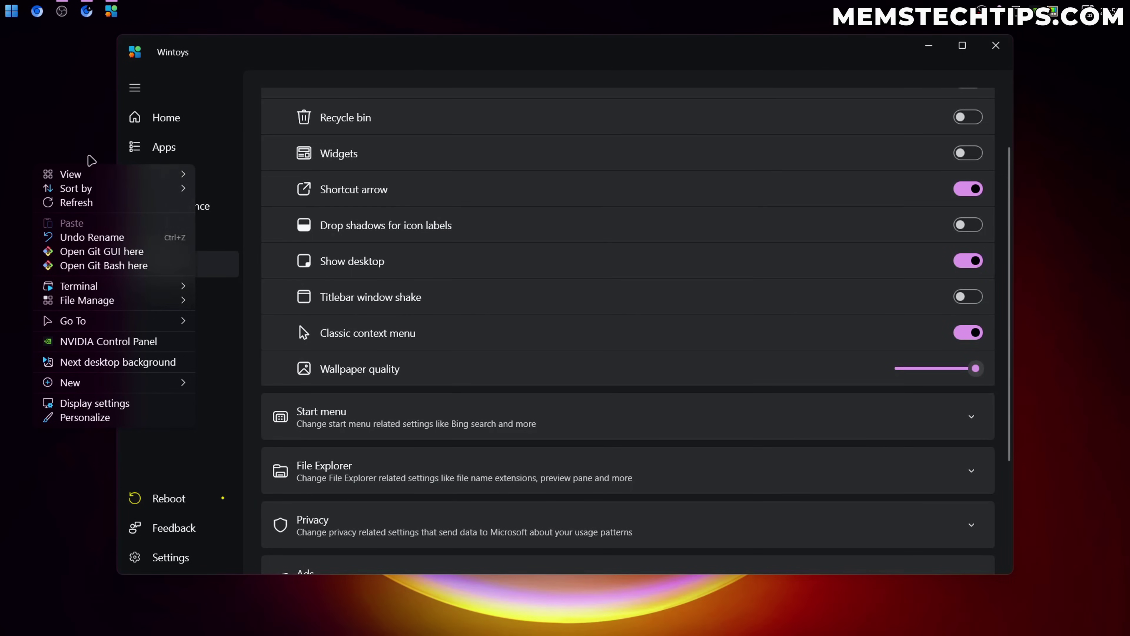
mouse_move(116, 175)
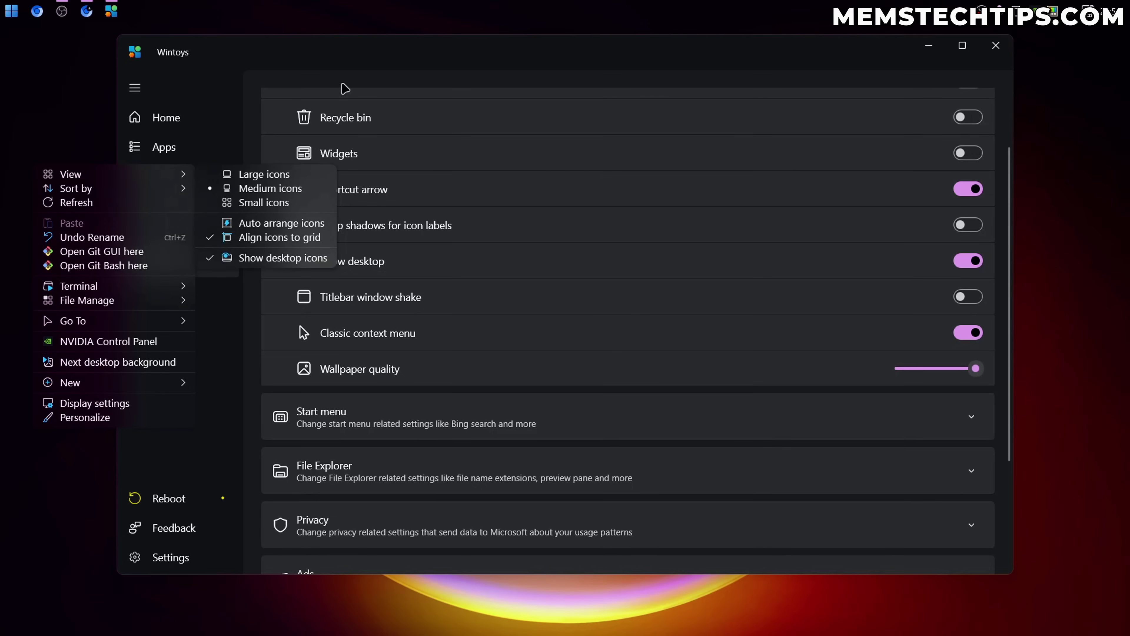
click(358, 64)
scroll(808, 254, up, 2)
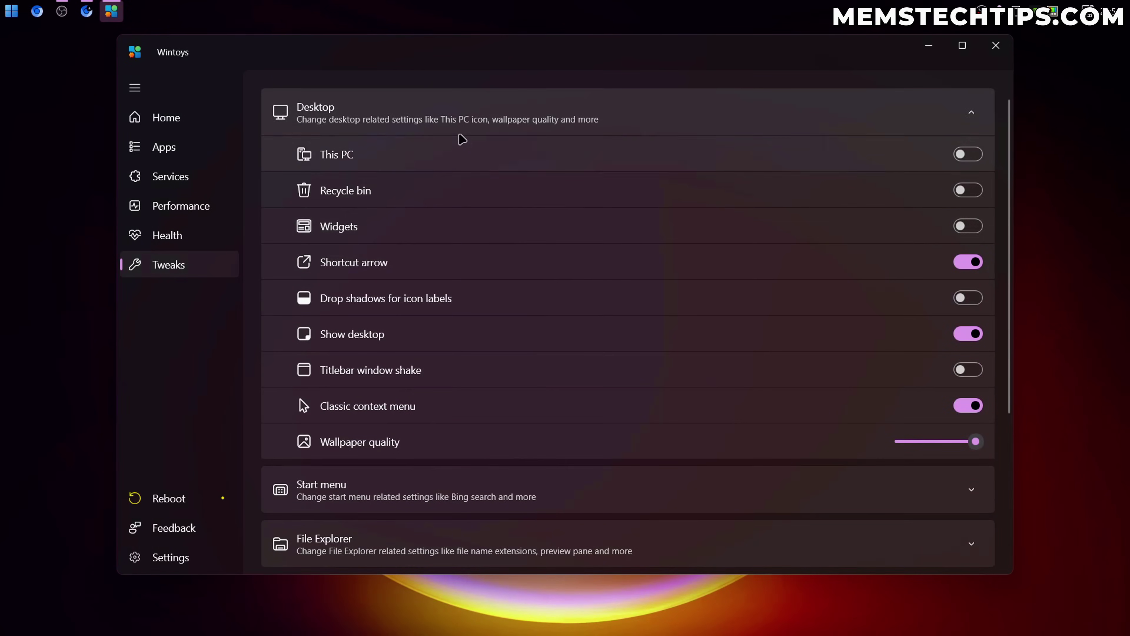
- Collapse the Desktop settings and look through the Start menu settings on the Tweaks page
click(530, 116)
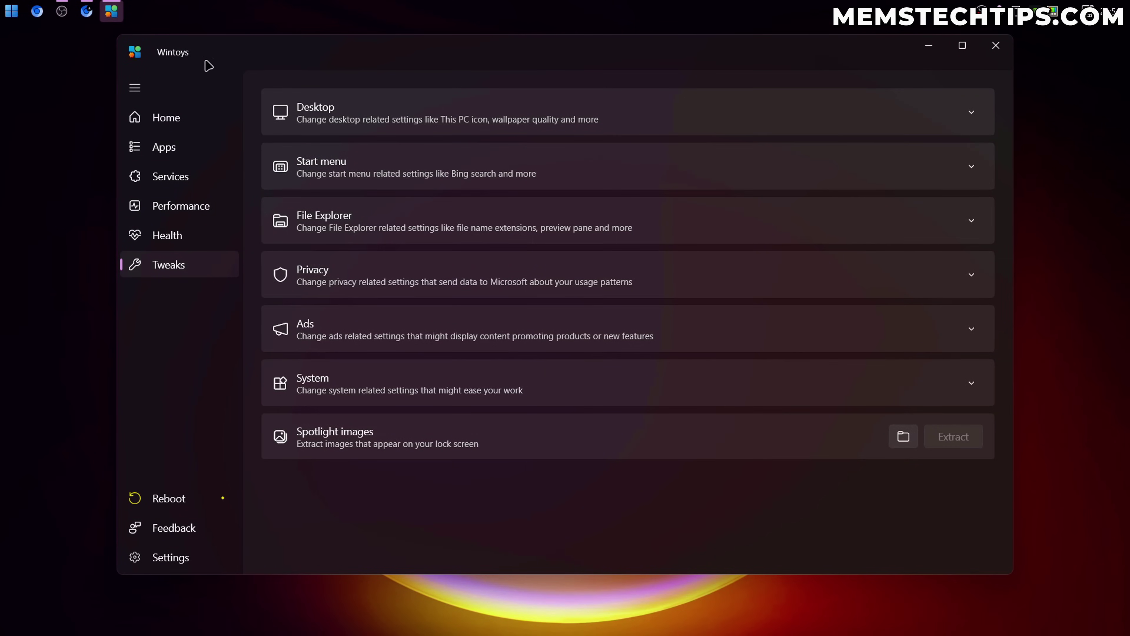
click(566, 177)
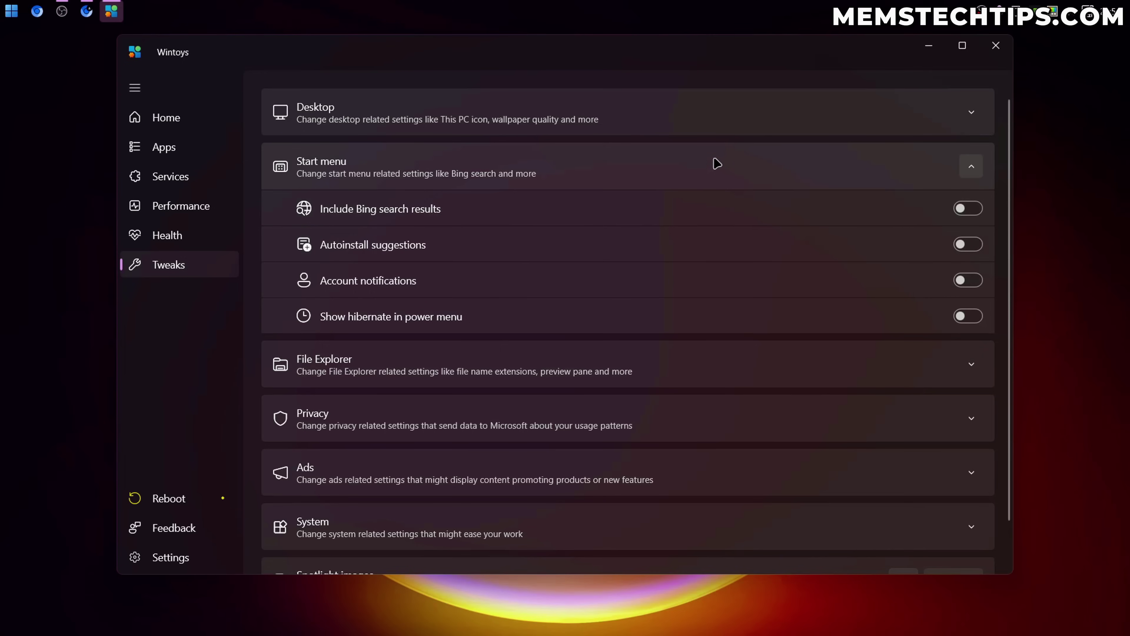
click(727, 165)
- Expand the File Explorer settings and check the folder choices for Open to, keeping This PC
click(554, 227)
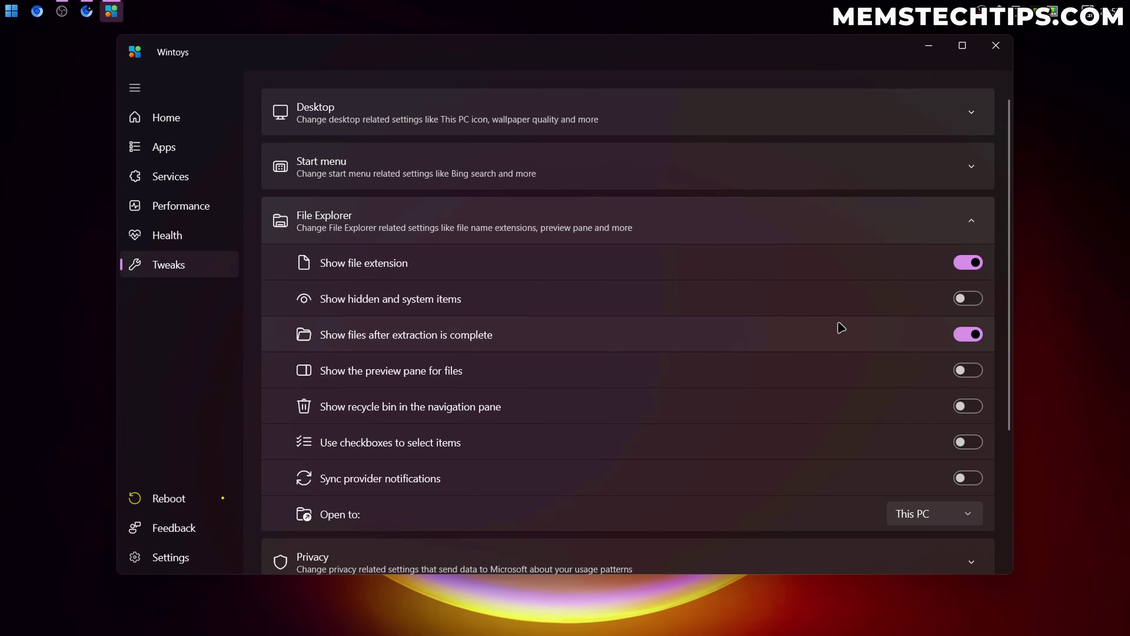
scroll(858, 325, down, 3)
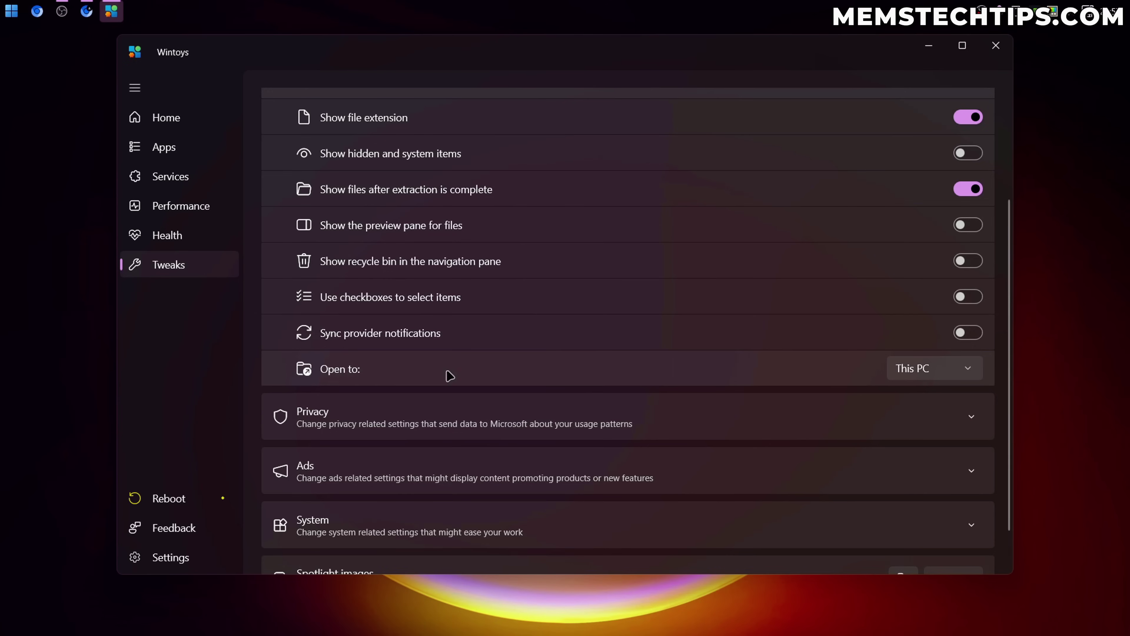
click(947, 370)
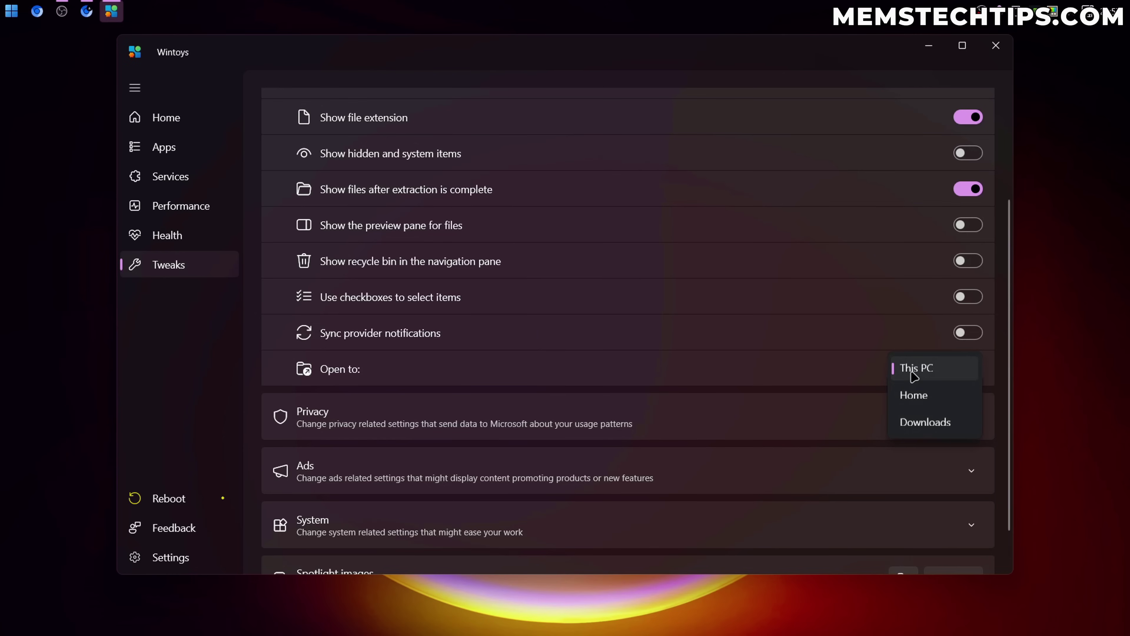
click(934, 373)
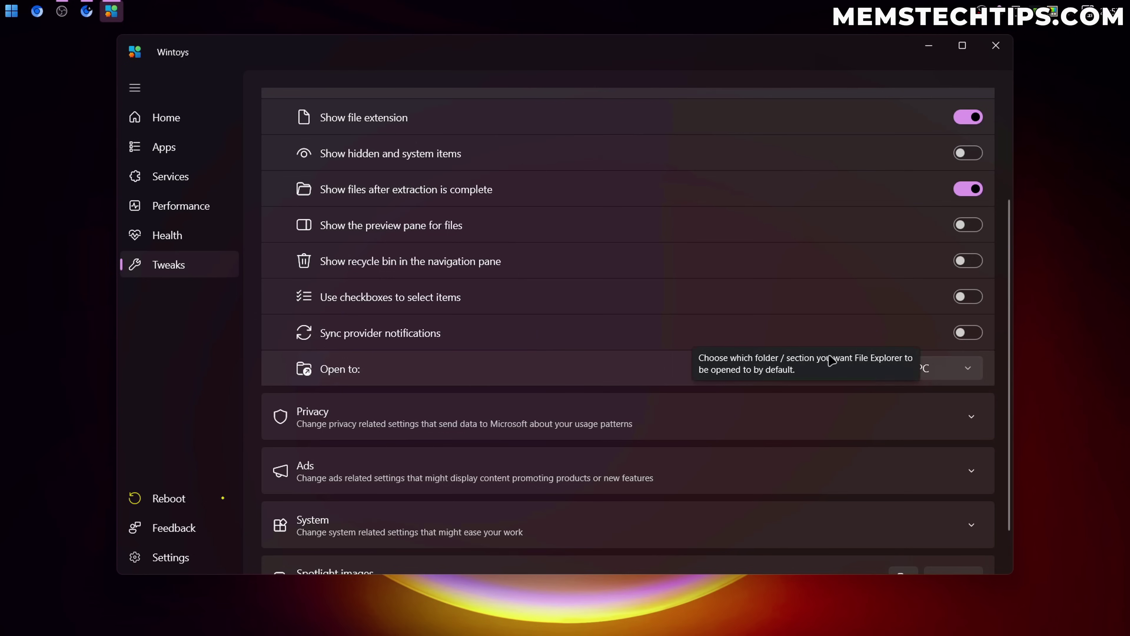
- Expand the Privacy settings and look through the toggles from Location to Online speech recognition
scroll(831, 359, down, 1)
click(373, 373)
scroll(515, 373, down, 6)
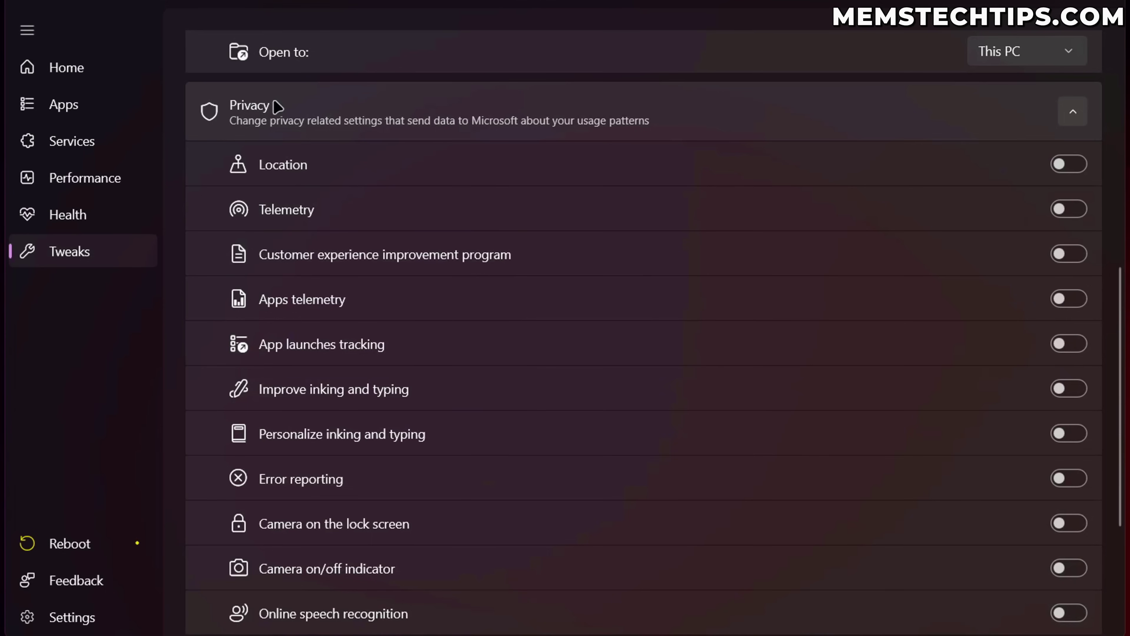
scroll(295, 108, down, 2)
scroll(294, 109, up, 2)
scroll(1119, 302, down, 1)
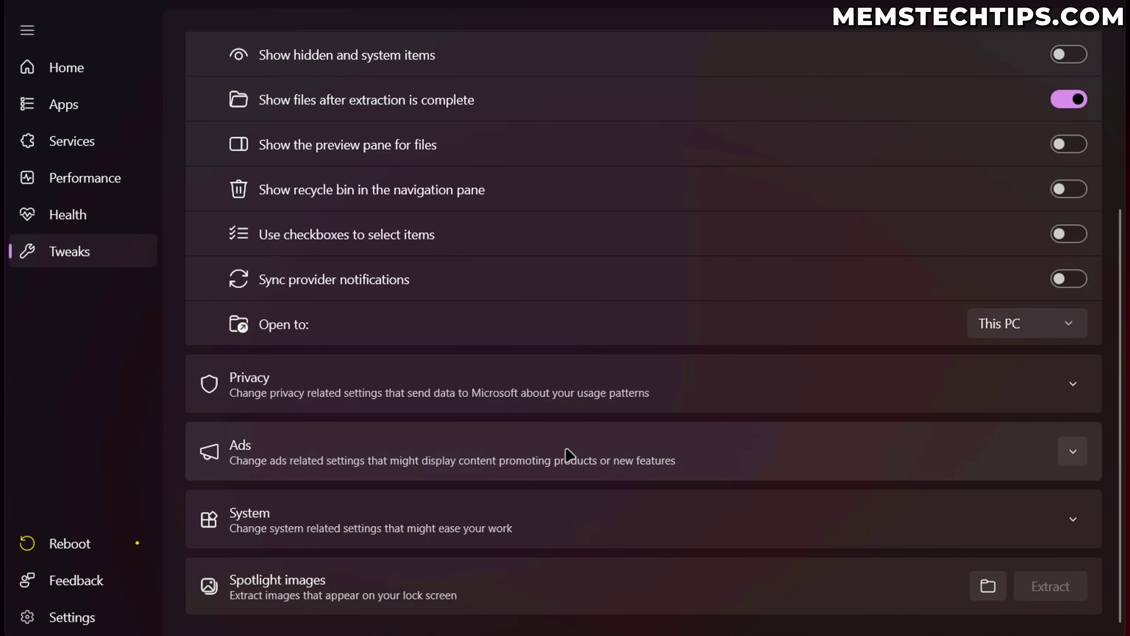
- Expand the Ads settings and look through the options from Tailored experiences to Finish setting up your device
click(425, 455)
scroll(577, 404, down, 6)
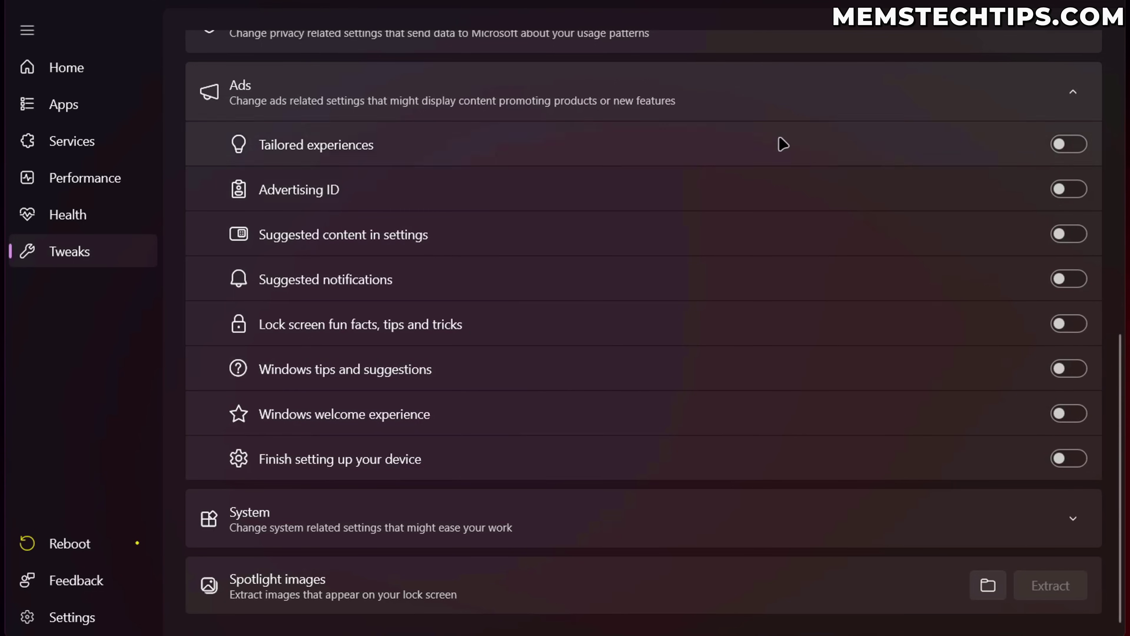
scroll(641, 351, up, 2)
scroll(641, 350, up, 2)
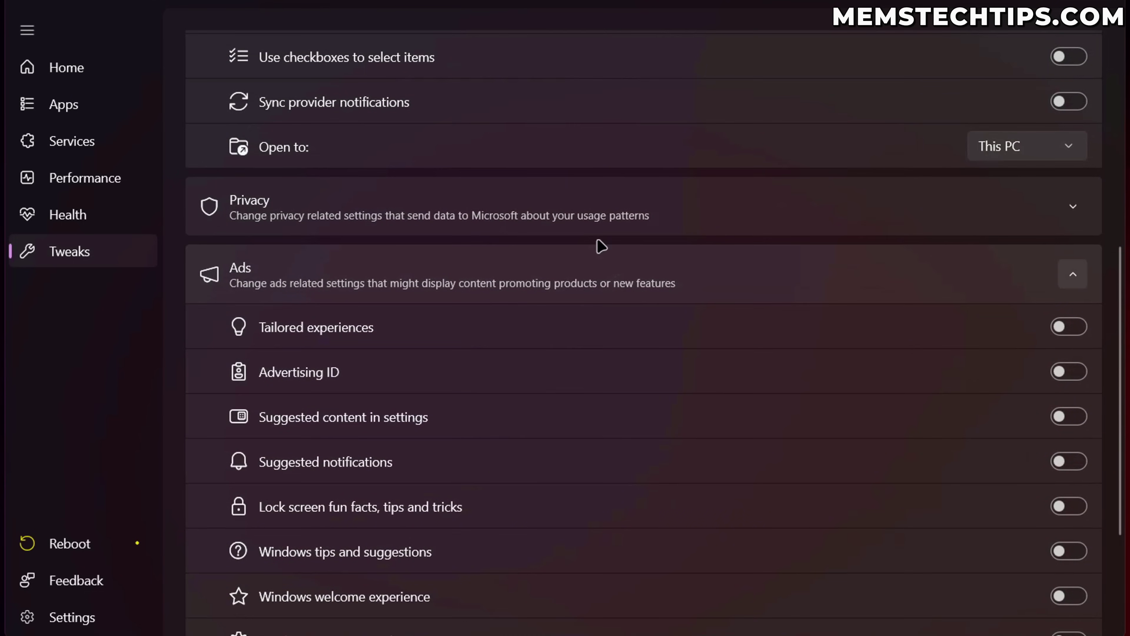
- Reopen the Privacy settings and review the full lists of Privacy and Ads toggles together
click(596, 224)
scroll(668, 311, down, 3)
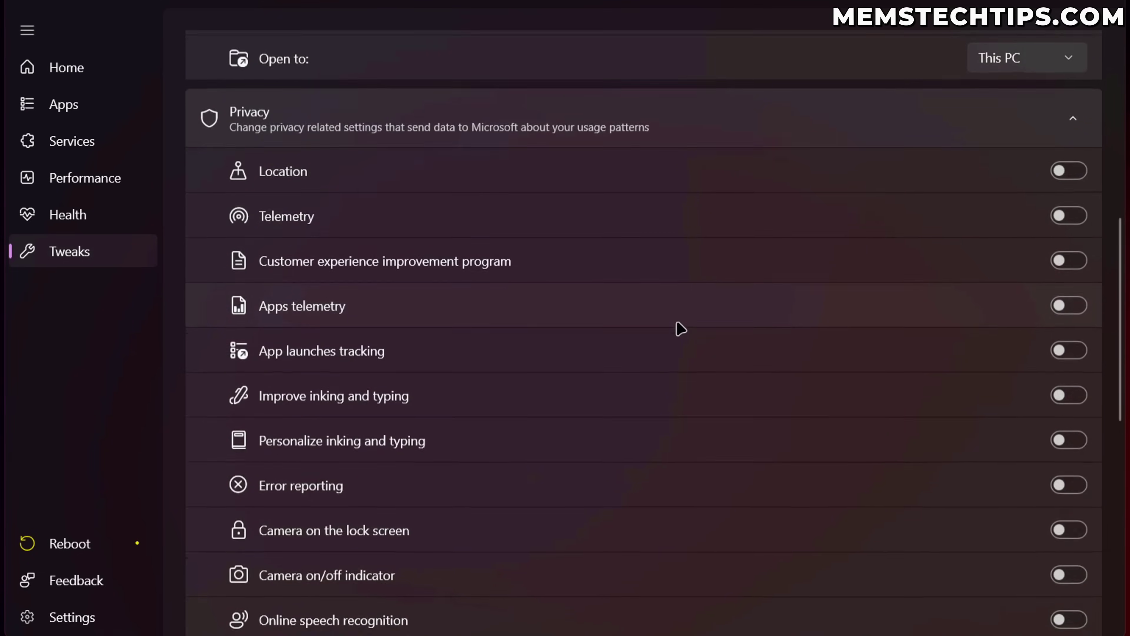
scroll(281, 128, up, 1)
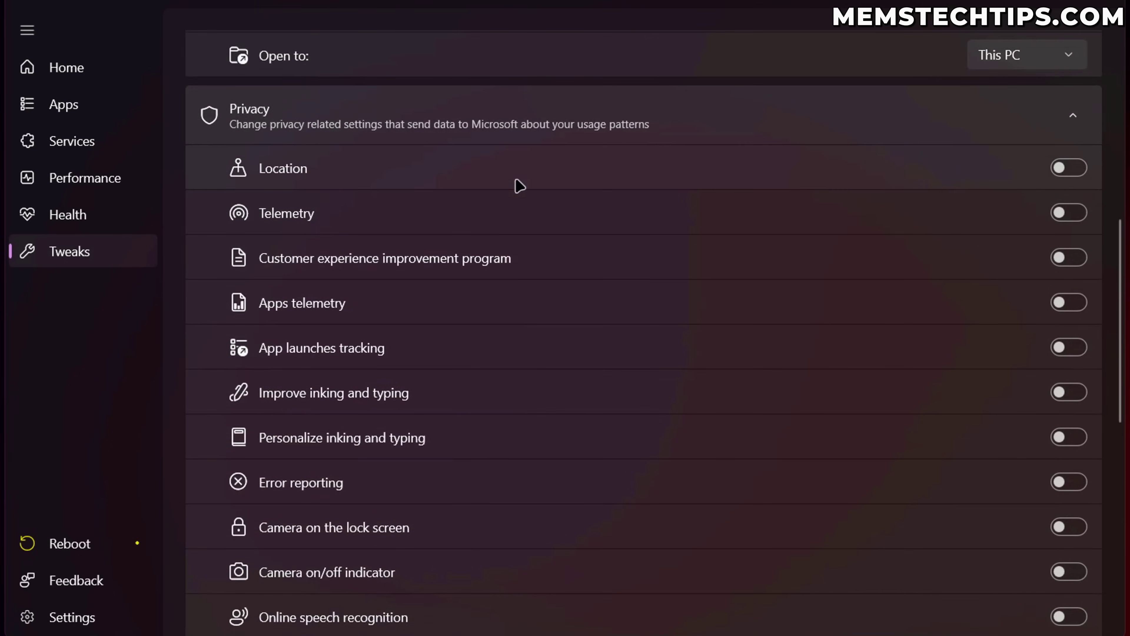
scroll(567, 252, down, 10)
scroll(569, 254, down, 1)
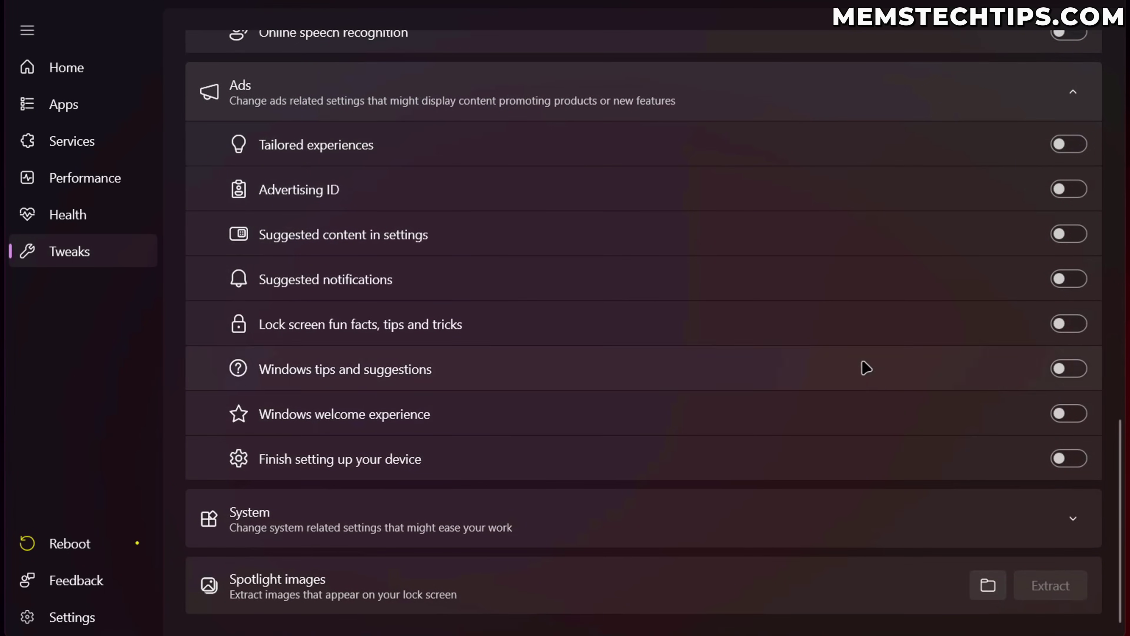
scroll(823, 332, up, 4)
scroll(825, 333, up, 8)
scroll(903, 253, down, 12)
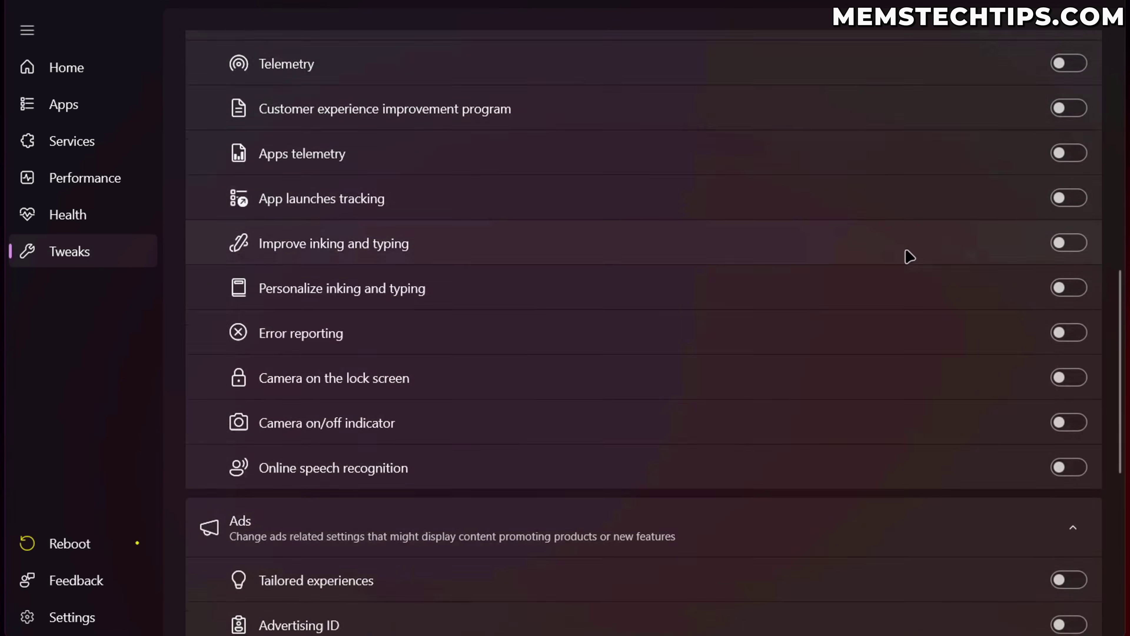
scroll(897, 251, up, 12)
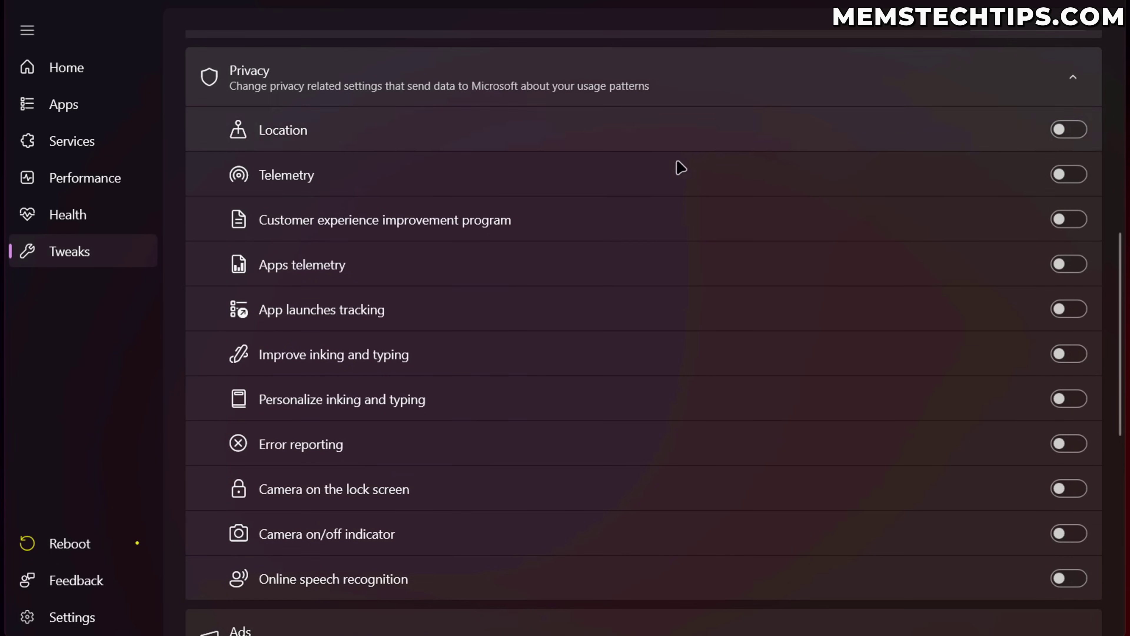
scroll(744, 273, down, 8)
scroll(744, 272, down, 5)
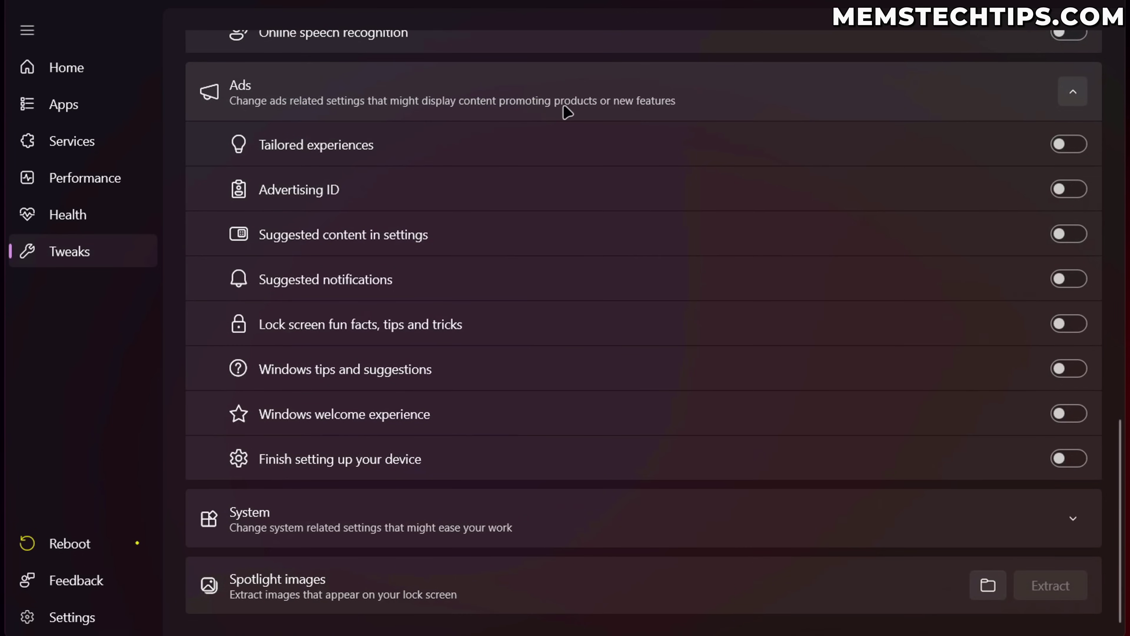
- Collapse and reopen the Privacy and Ads sections and look through their toggles again
scroll(532, 273, up, 13)
click(438, 83)
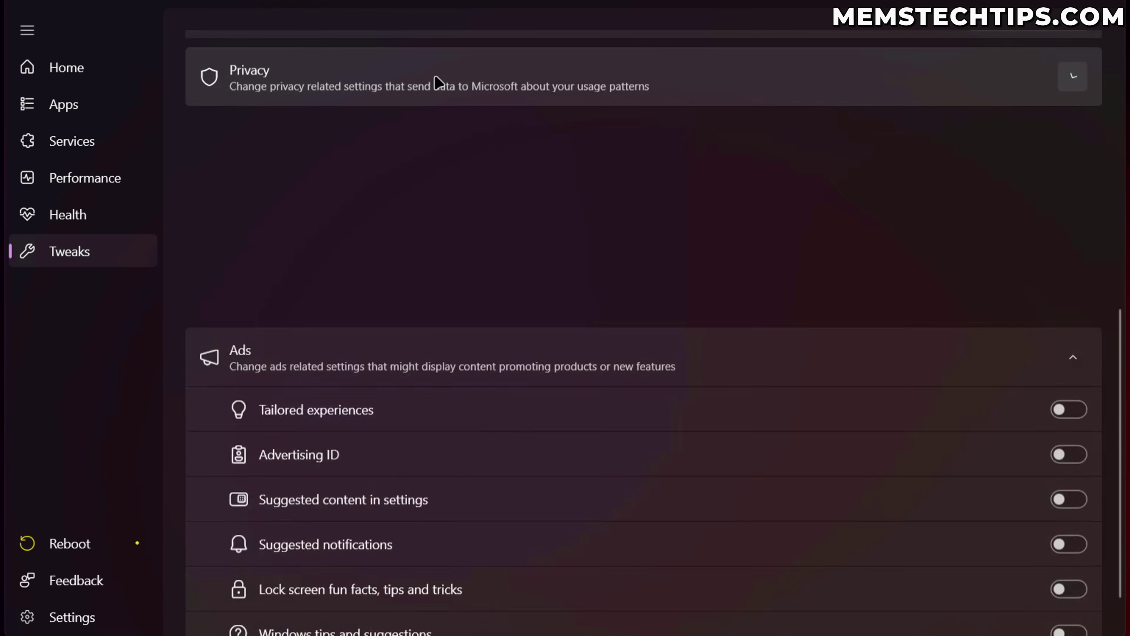
click(390, 129)
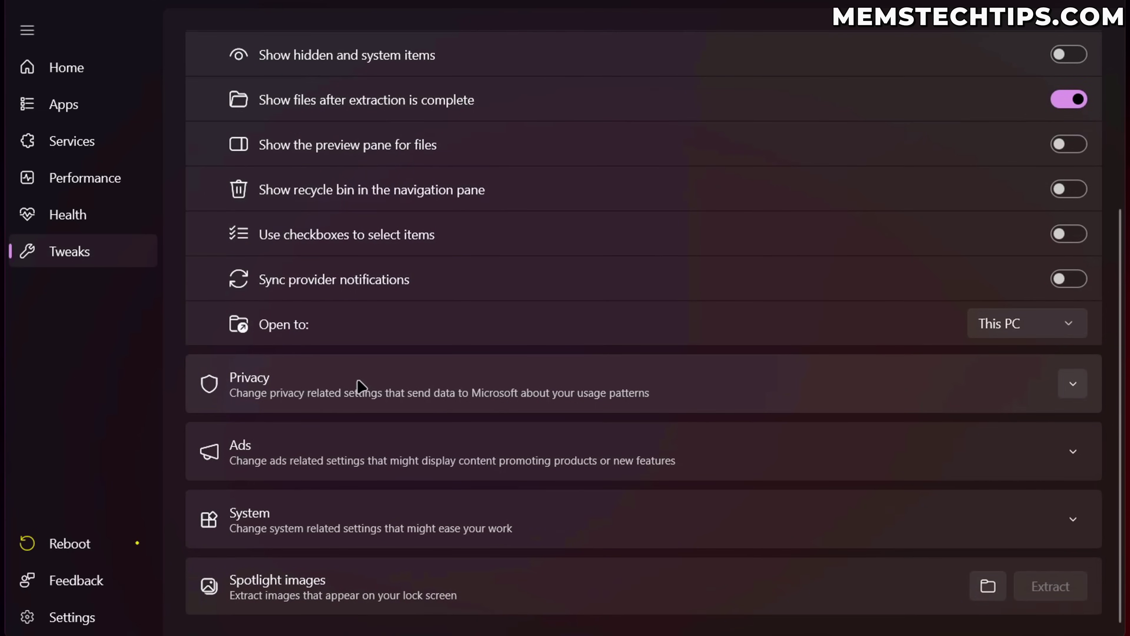
click(361, 385)
scroll(378, 379, down, 6)
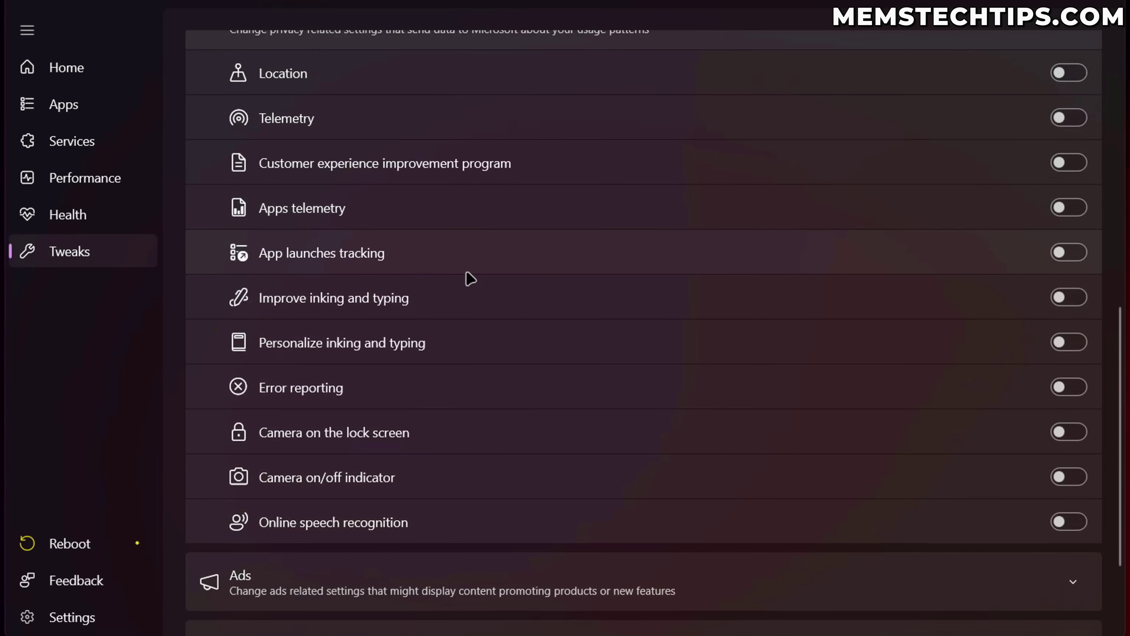
scroll(467, 280, down, 3)
click(501, 435)
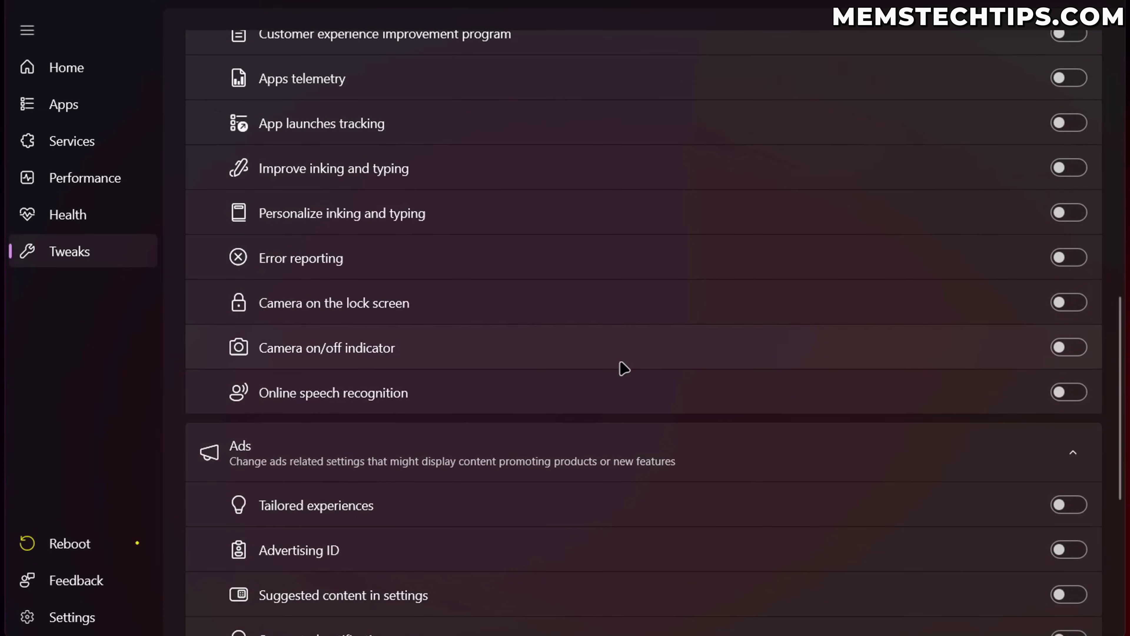
scroll(623, 372, up, 3)
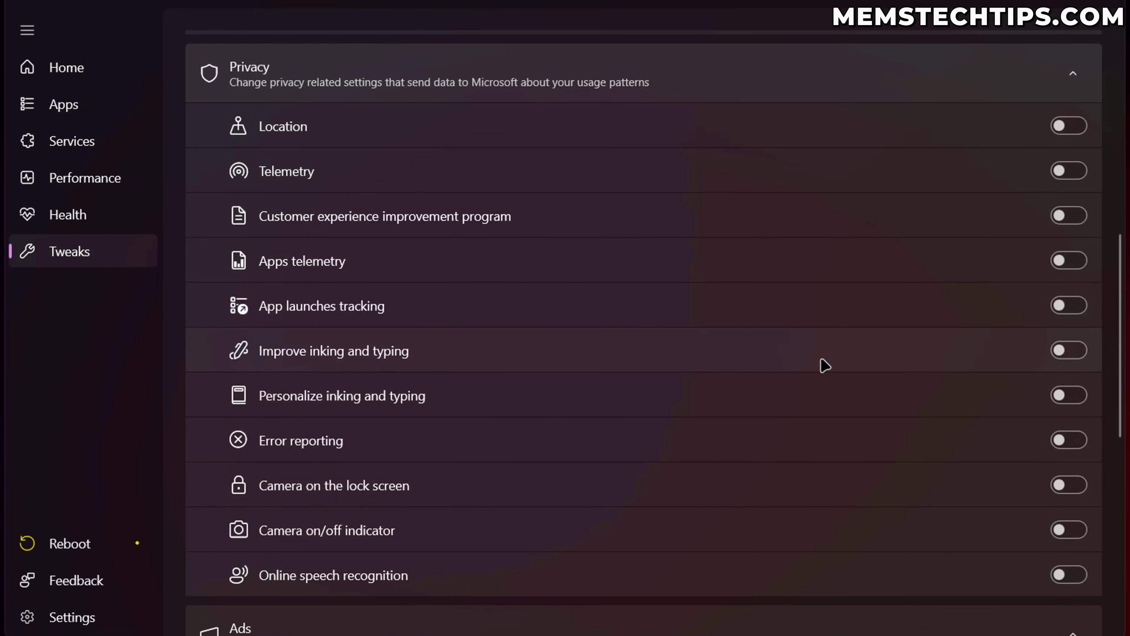
scroll(845, 396, down, 9)
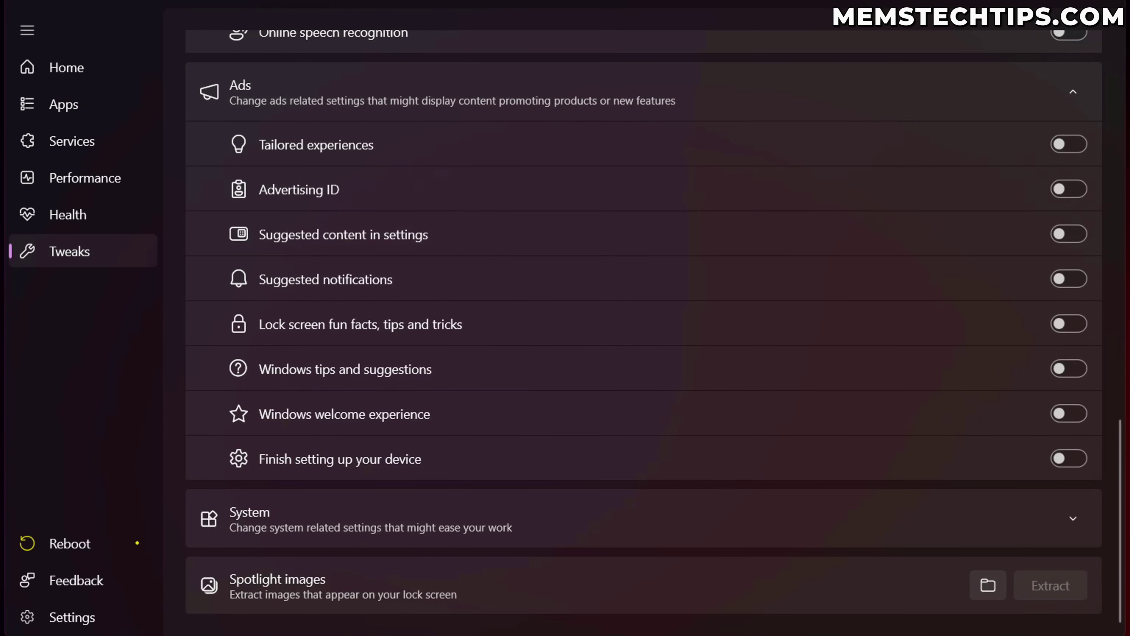
- Look through the Privacy & security page in Windows Settings and close the Settings window
right_click(12, 11)
click(49, 467)
click(179, 473)
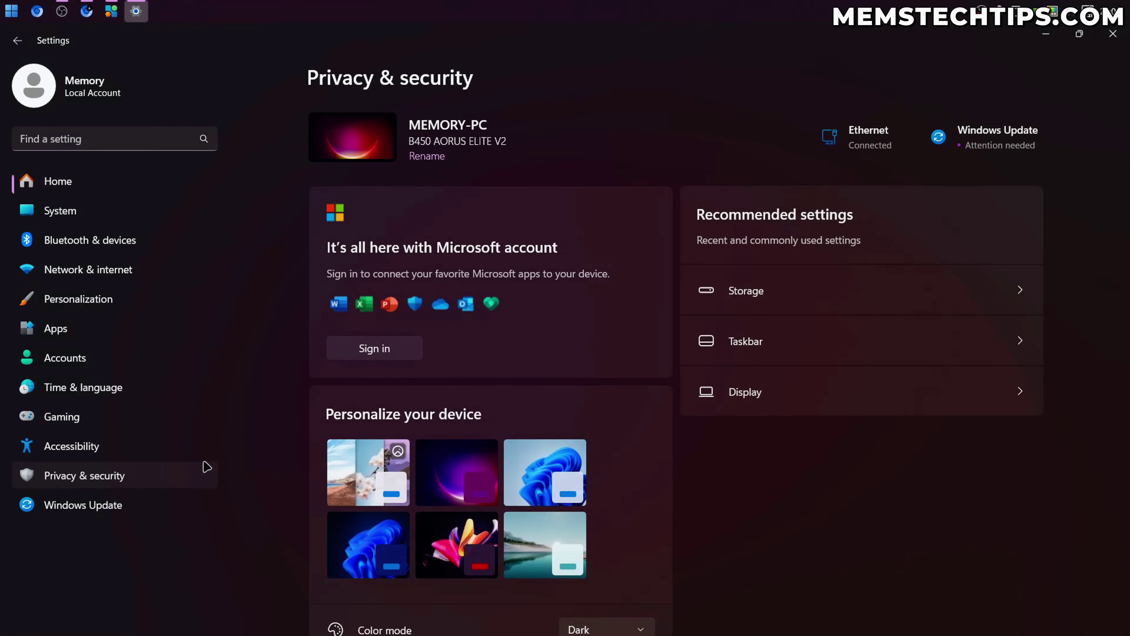
scroll(486, 280, down, 6)
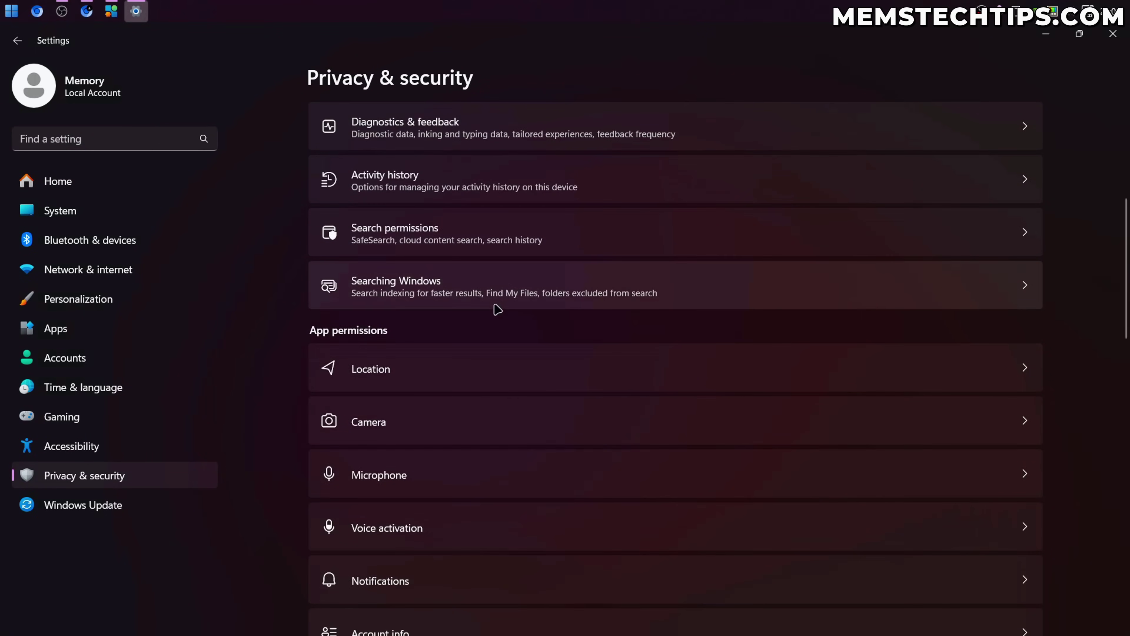
scroll(499, 309, up, 5)
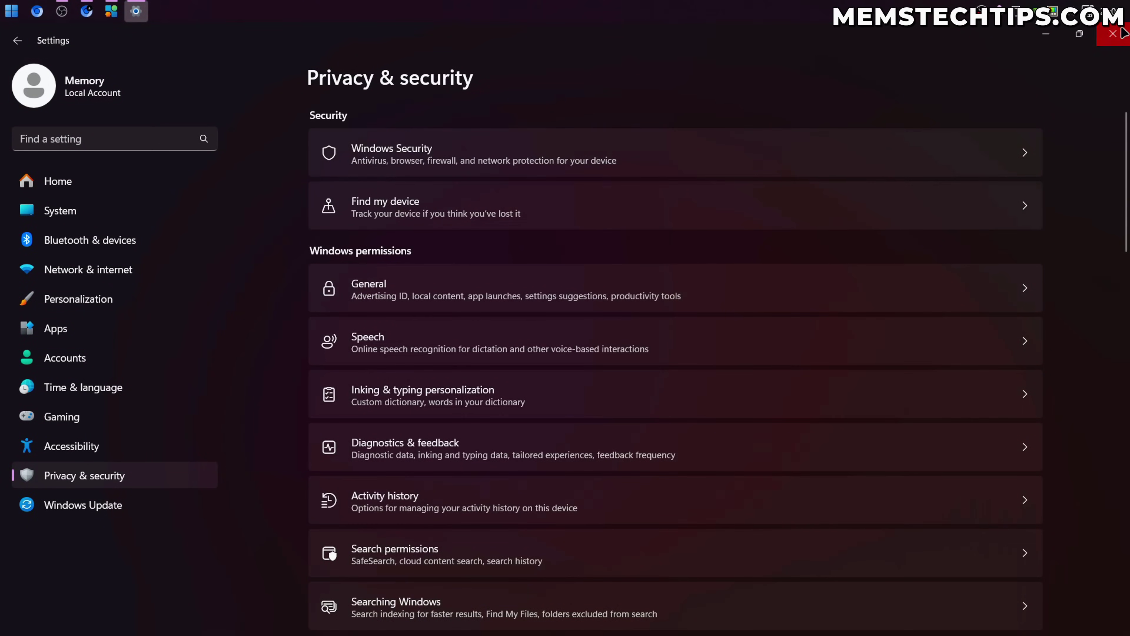
click(1112, 33)
- Collapse the Ads and Privacy sections on the Wintoys Tweaks page
click(583, 143)
scroll(494, 269, up, 5)
click(434, 258)
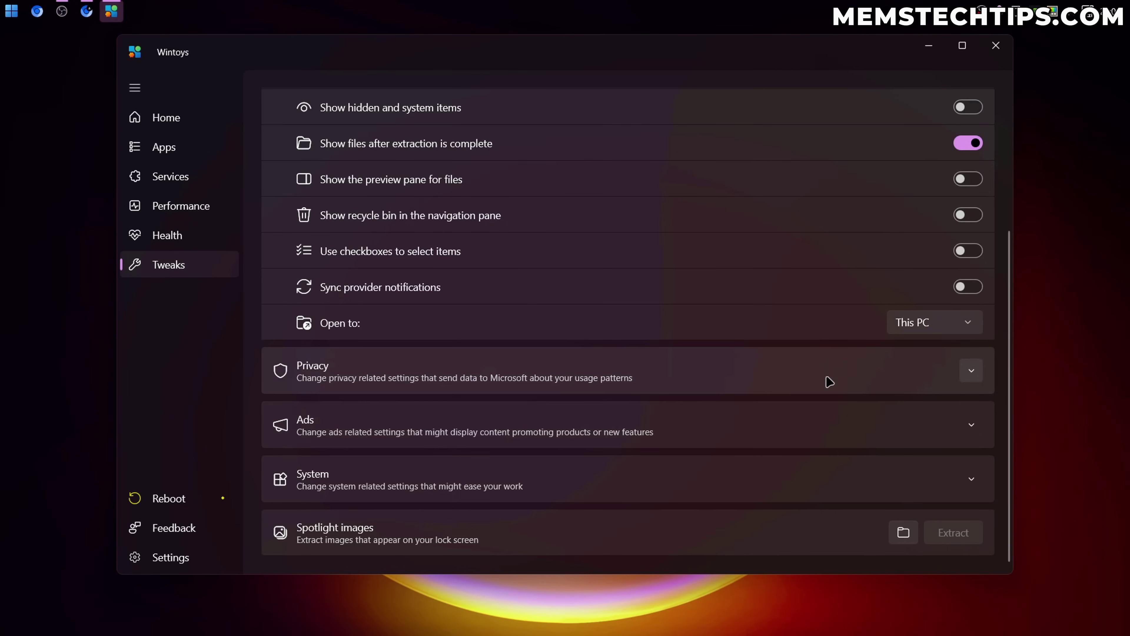
- Expand the System settings and check the User account control options, keeping Never
click(670, 484)
scroll(591, 432, down, 5)
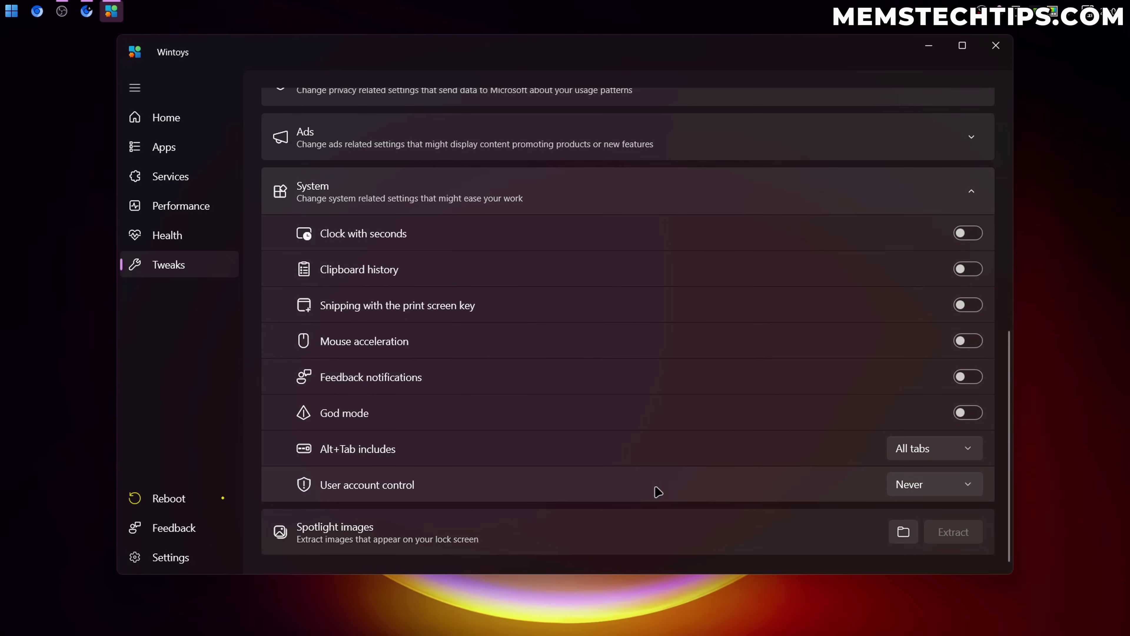
click(921, 489)
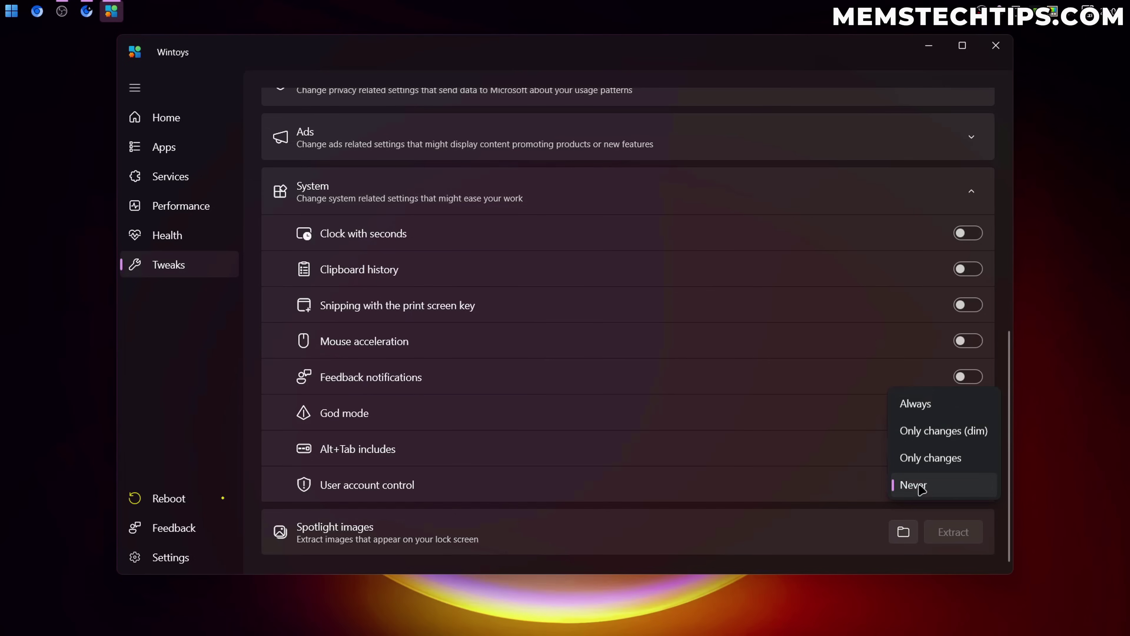
click(920, 489)
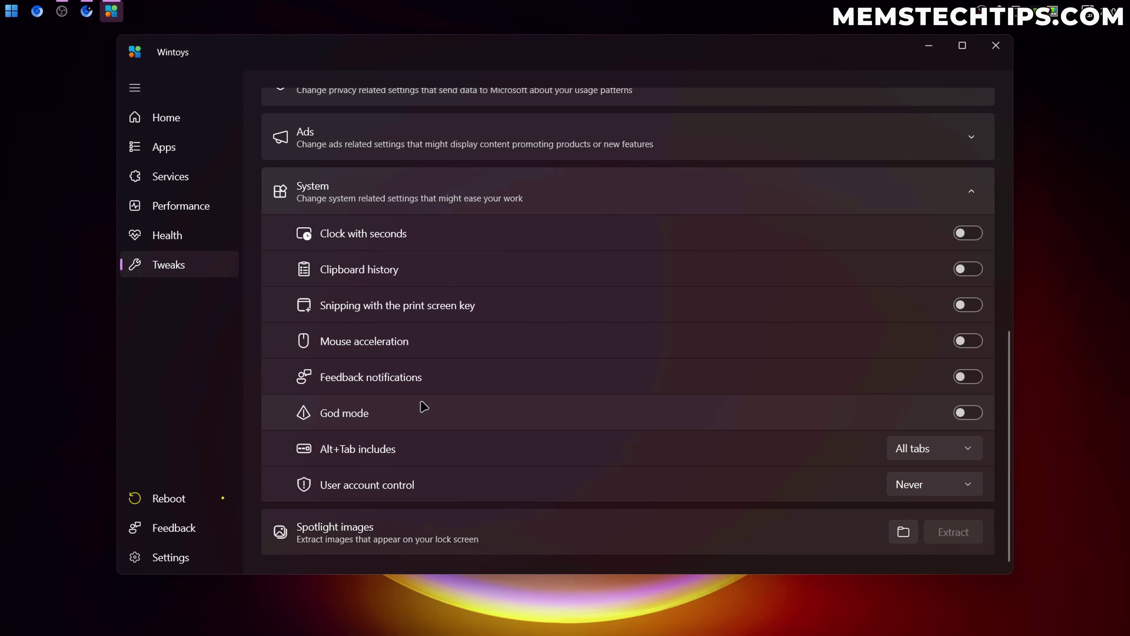
- Turn on God mode, browse the settings in its desktop folder, and close the folder
click(964, 410)
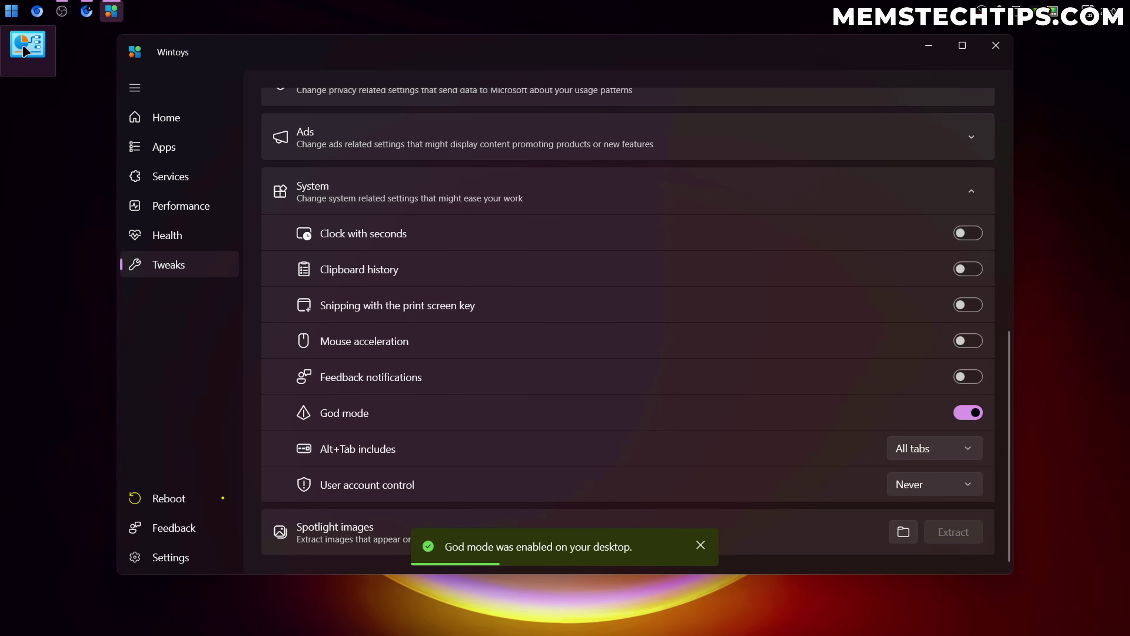
double_click(39, 62)
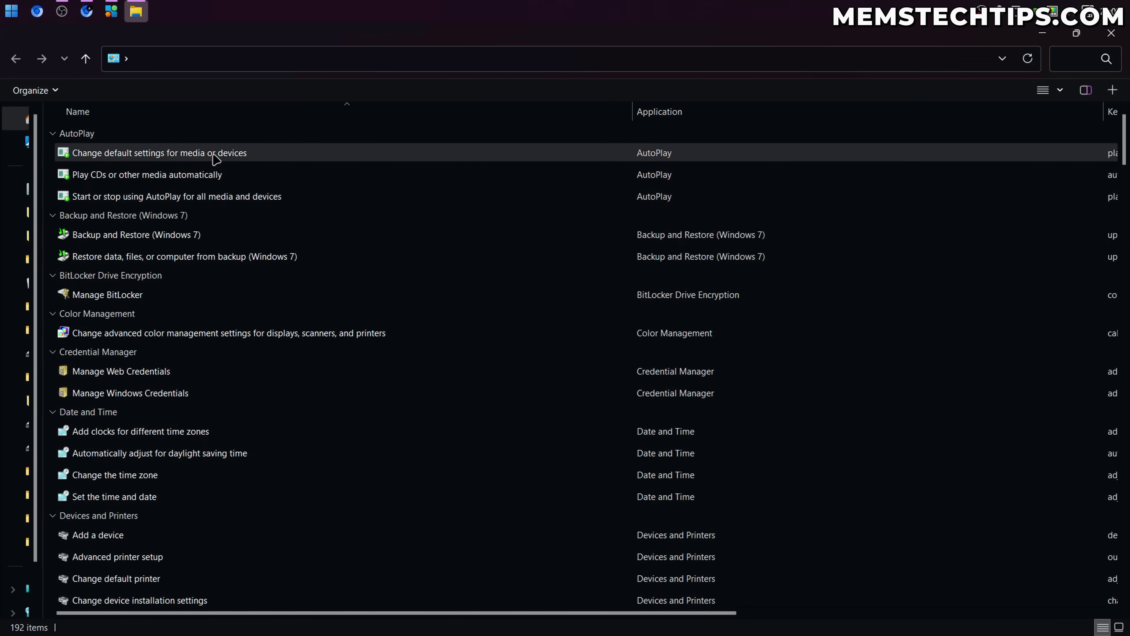
scroll(202, 158, down, 20)
scroll(388, 222, down, 20)
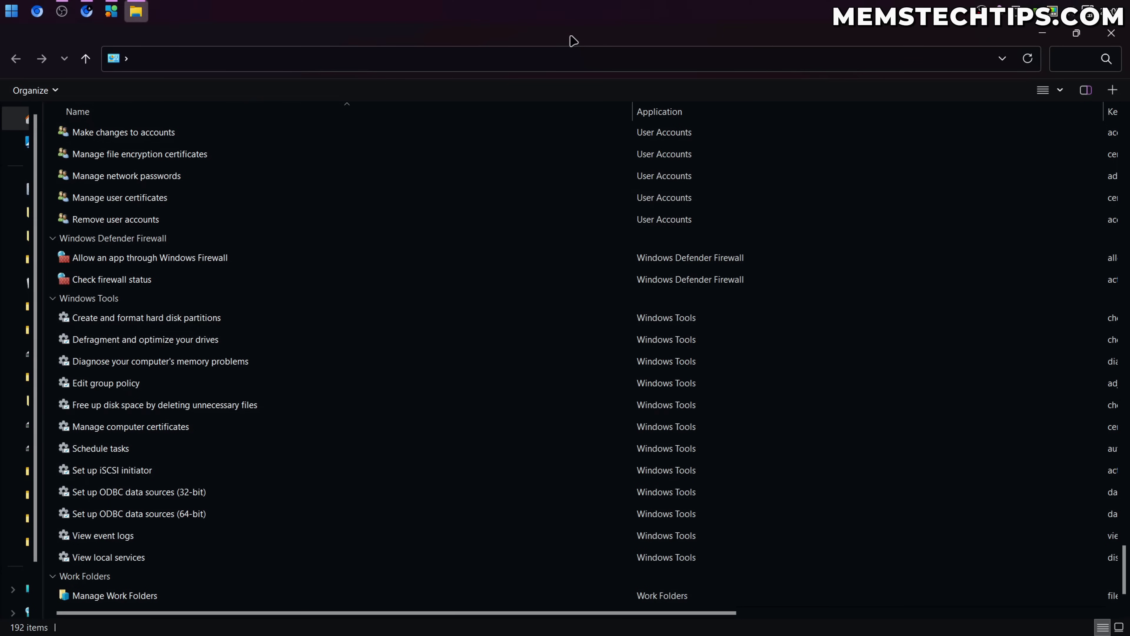
click(1117, 33)
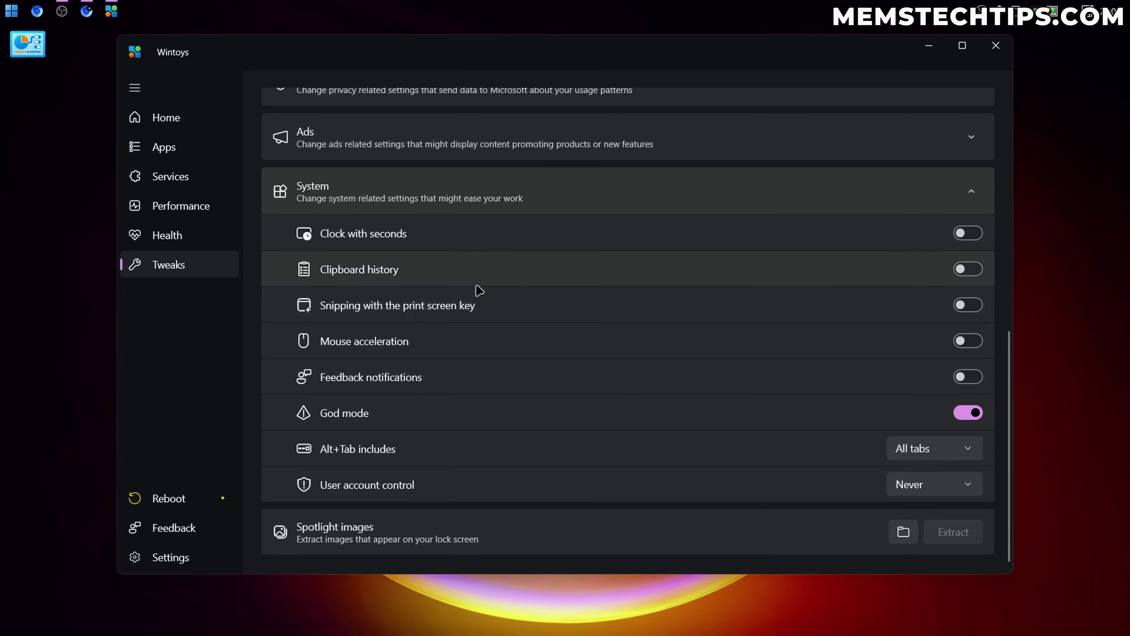
- Collapse the System settings and open the folder option for extracting Spotlight images
click(391, 195)
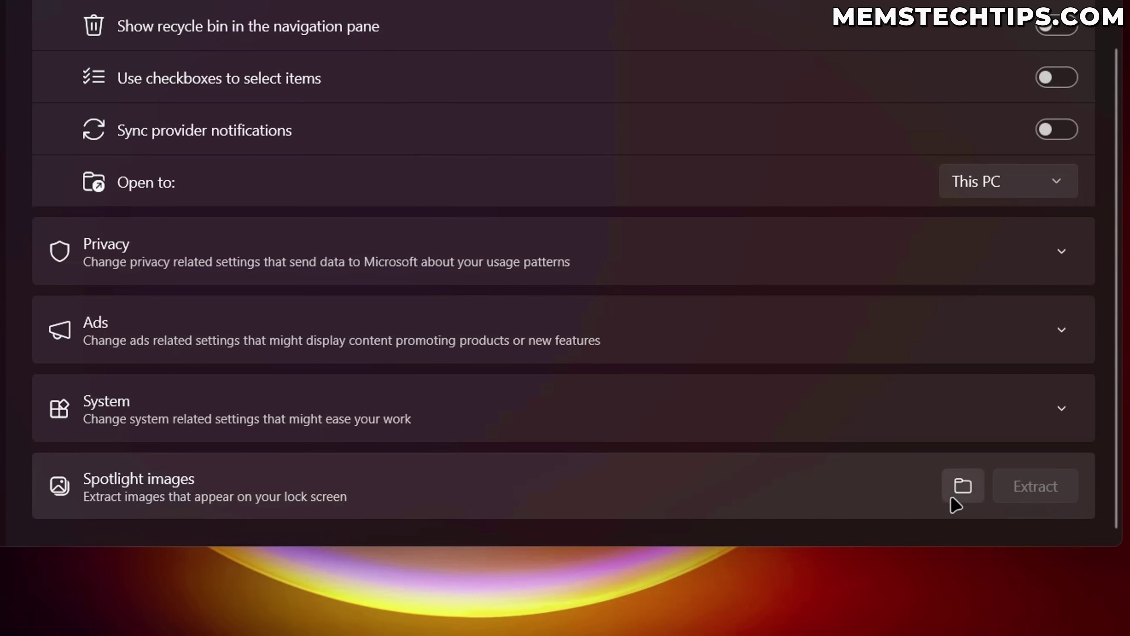
click(961, 484)
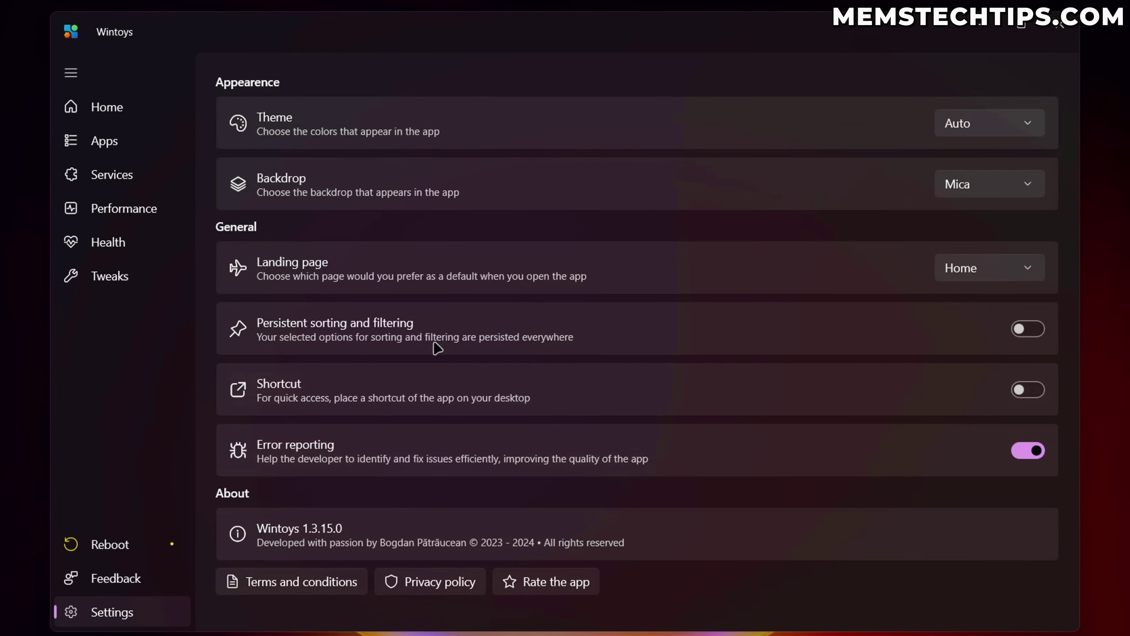
- Check the Theme, Backdrop and Landing page options in the Wintoys settings, keeping Auto, Mica and Home
click(984, 134)
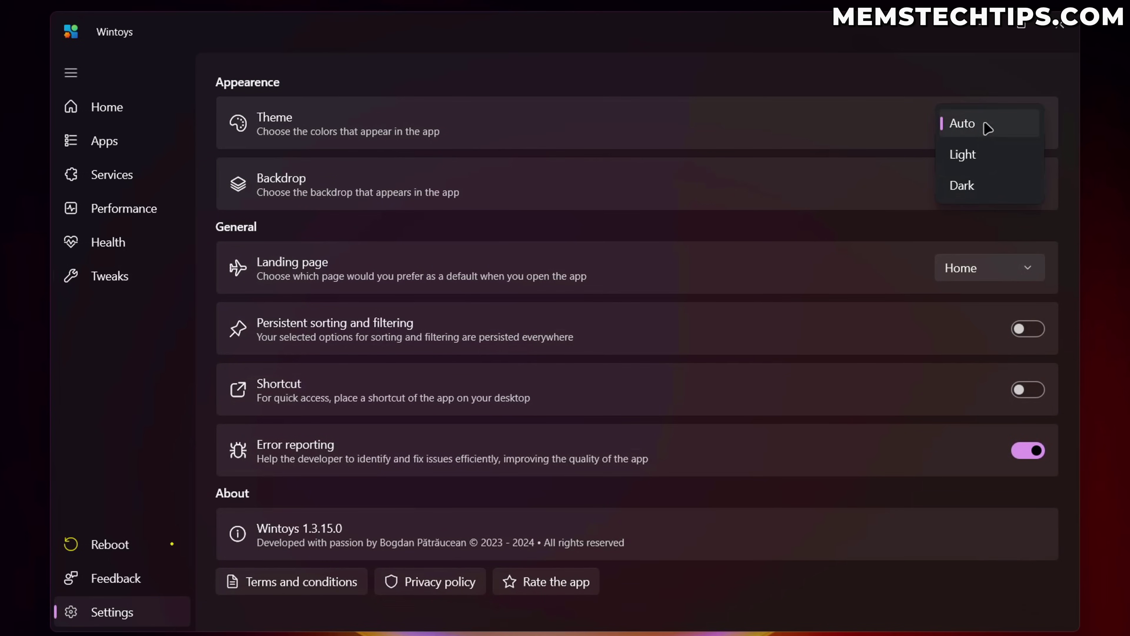
click(986, 123)
click(1028, 187)
click(1024, 188)
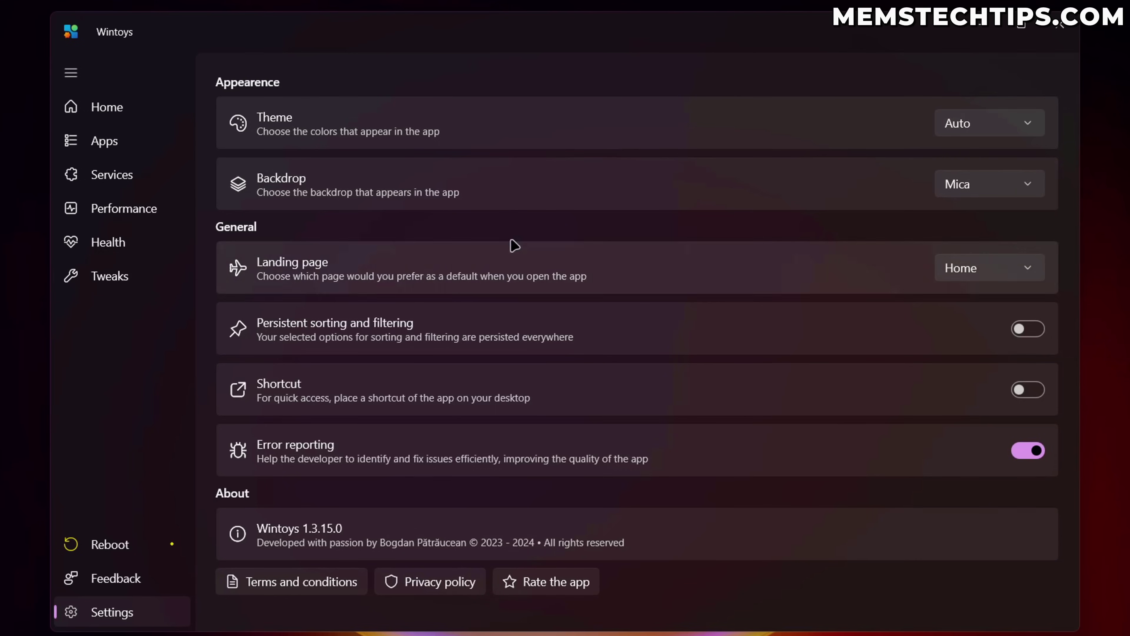
click(998, 275)
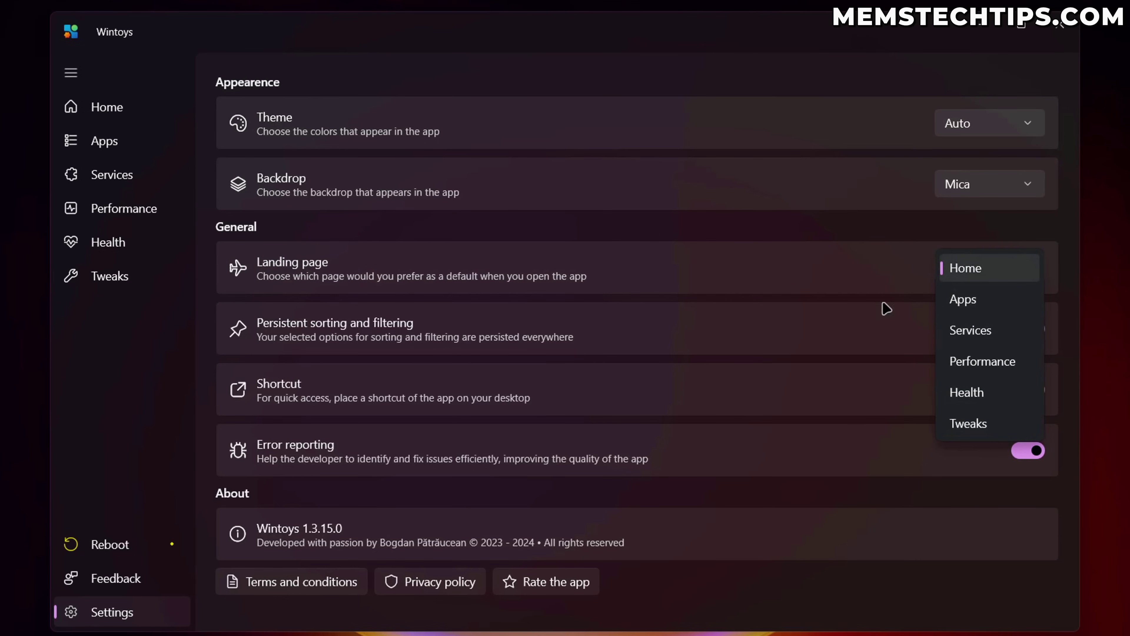
click(465, 256)
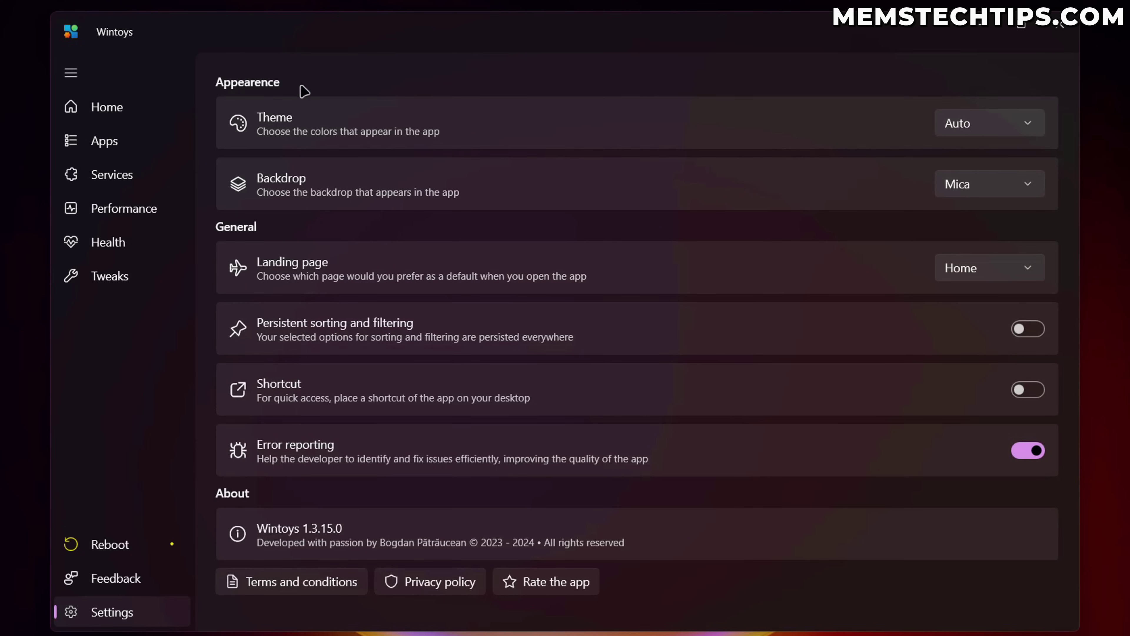
- Return to the Tweaks page, expand the Privacy and Ads sections, and review all their toggles
click(116, 278)
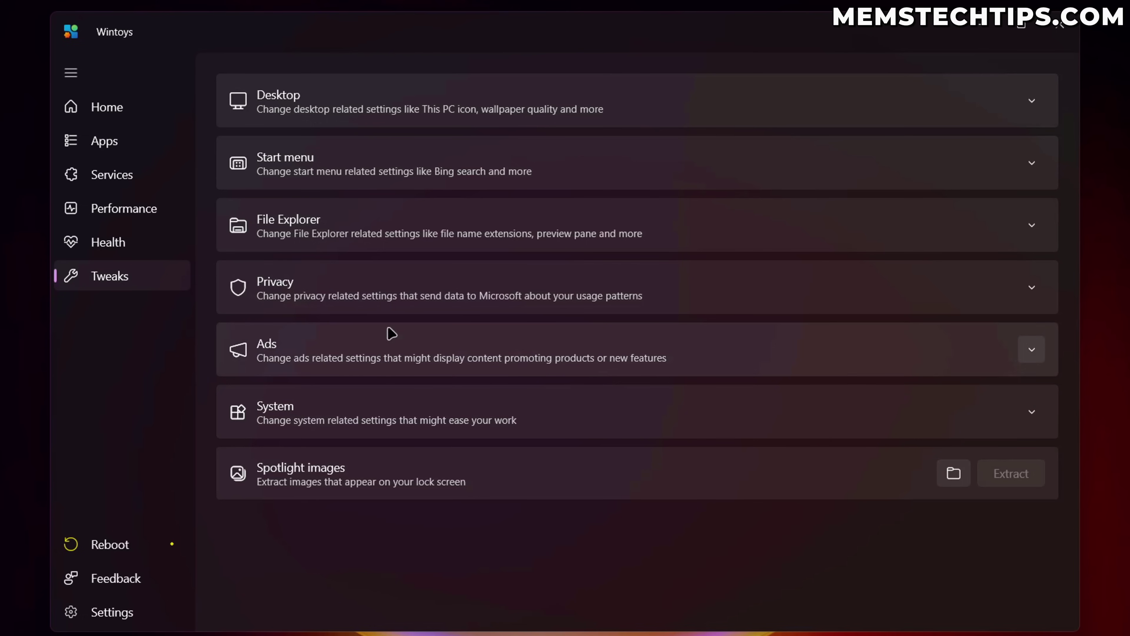
click(378, 287)
scroll(457, 306, down, 6)
click(388, 452)
scroll(505, 383, down, 1)
scroll(575, 376, up, 4)
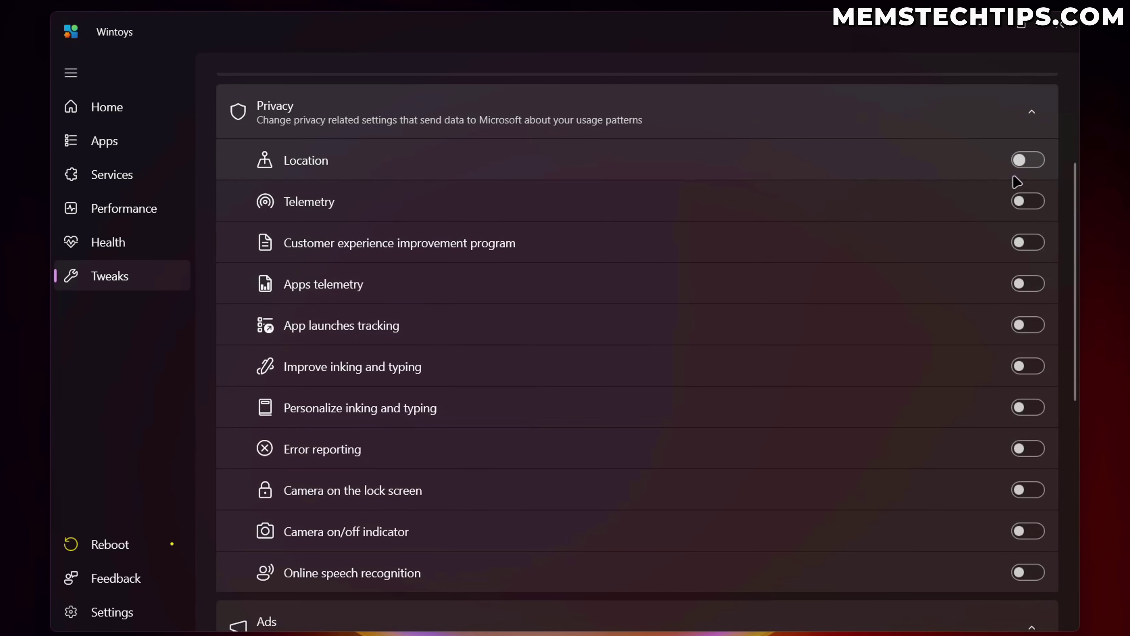
scroll(1016, 416, down, 8)
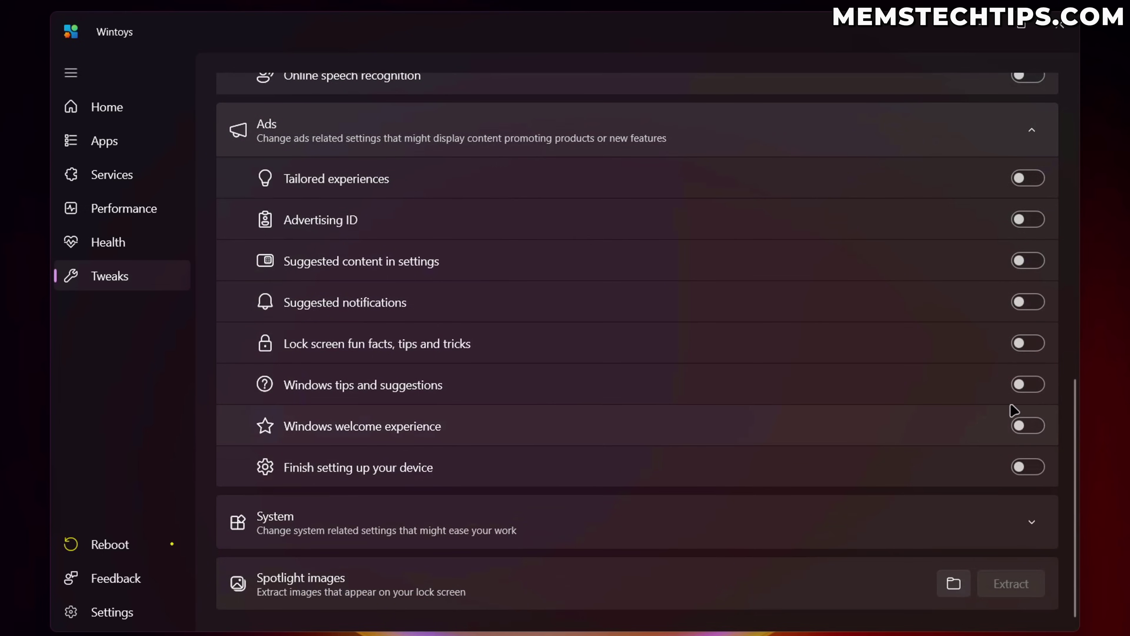
scroll(1010, 370, up, 10)
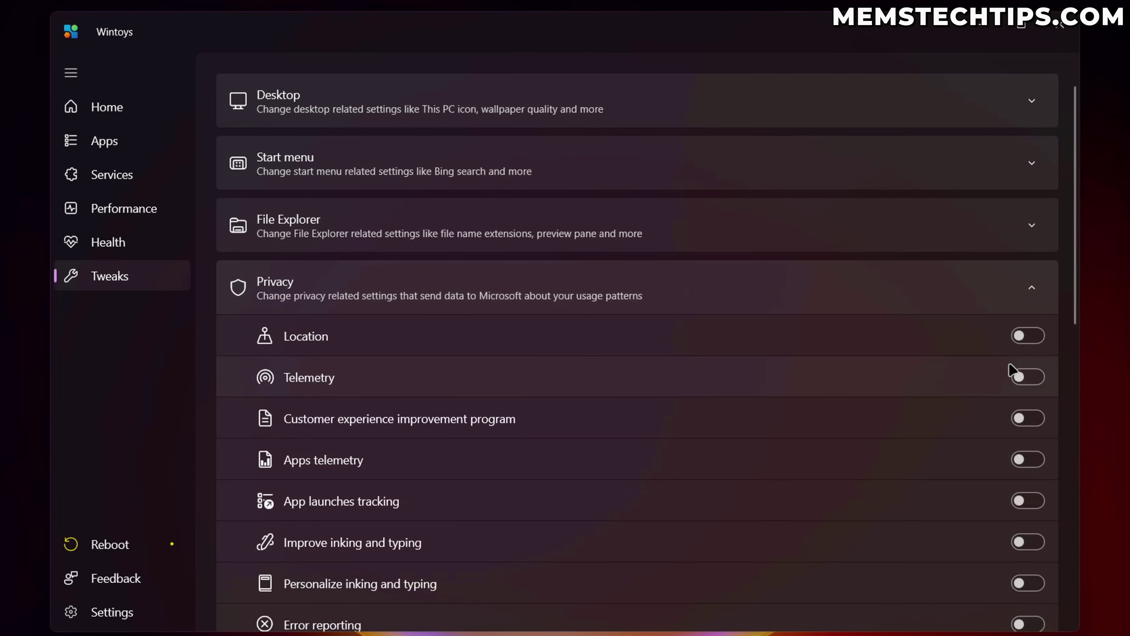
scroll(651, 285, down, 3)
scroll(934, 270, down, 8)
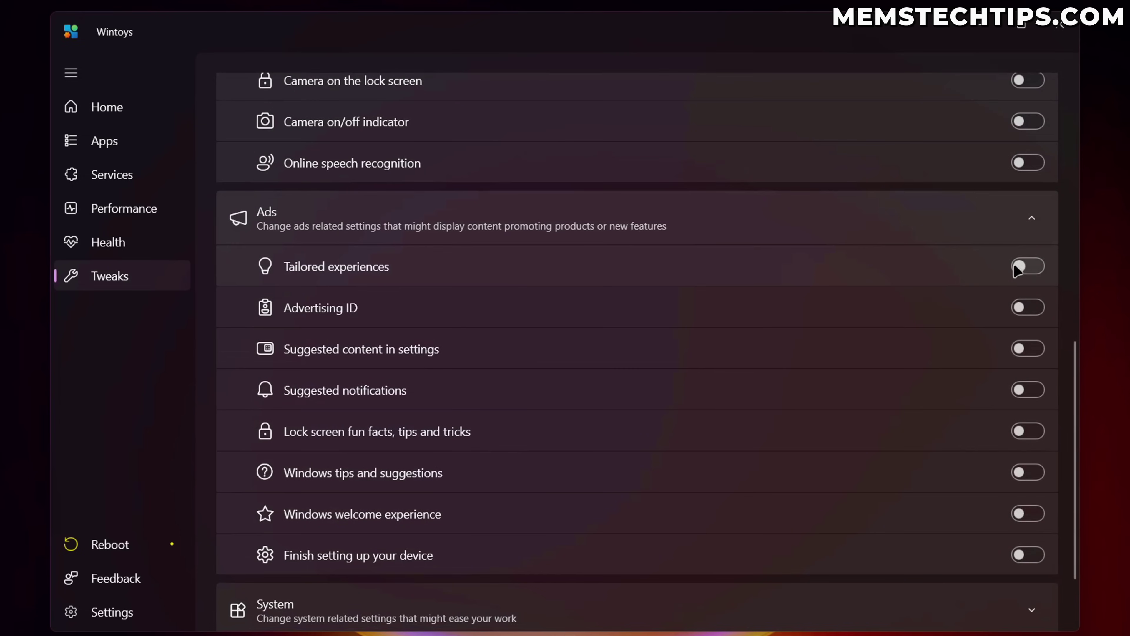
scroll(797, 263, up, 11)
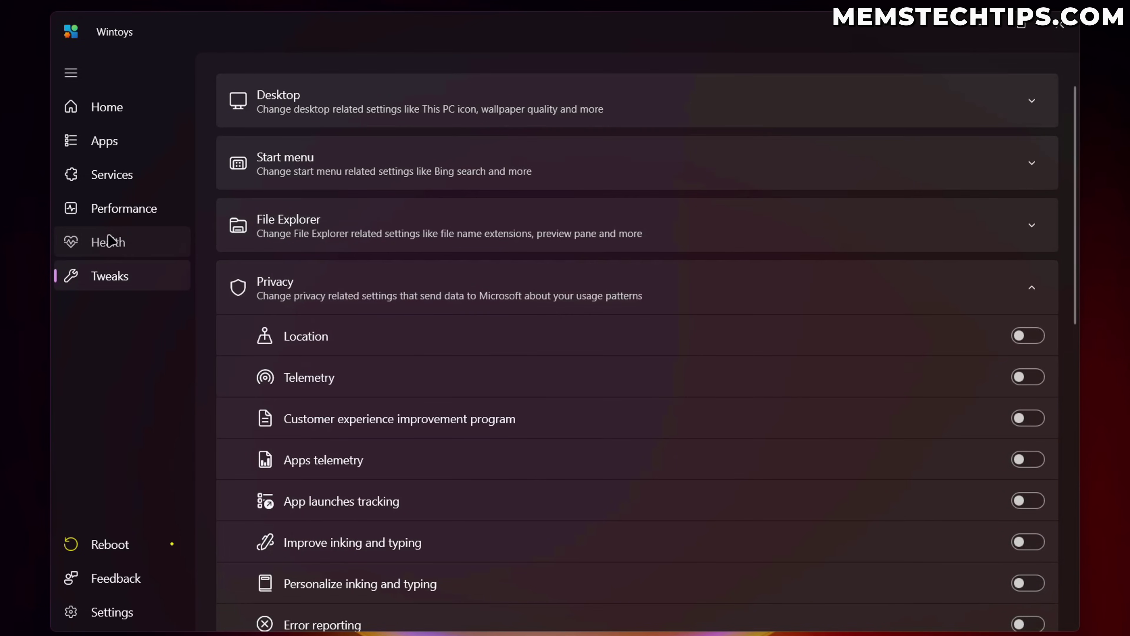
- Revisit the Health and Performance pages
click(116, 242)
click(114, 201)
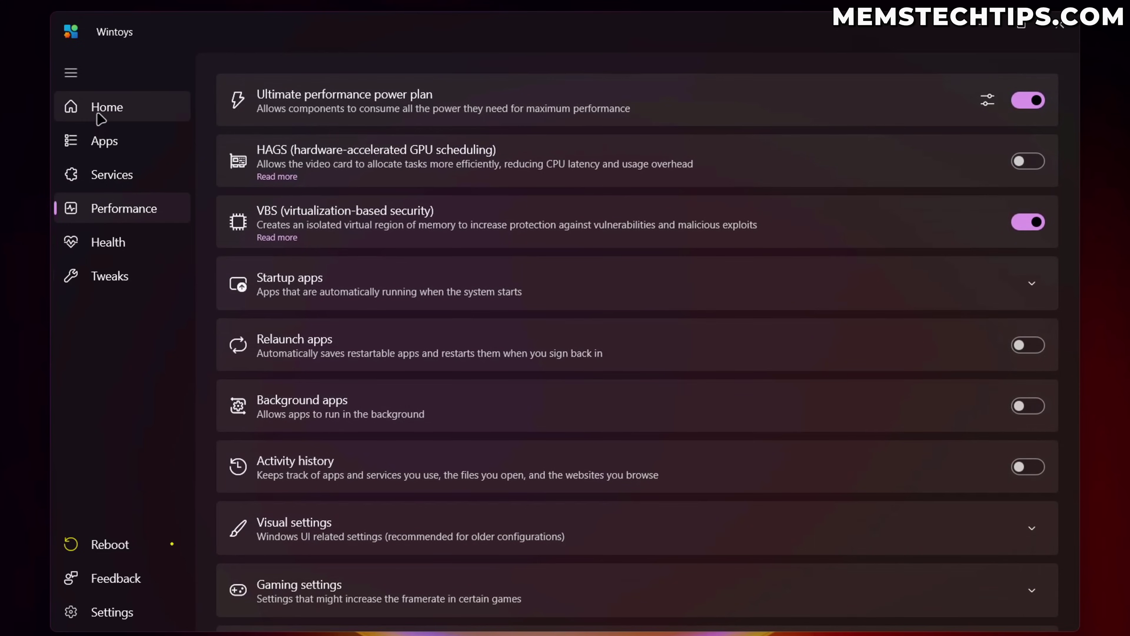